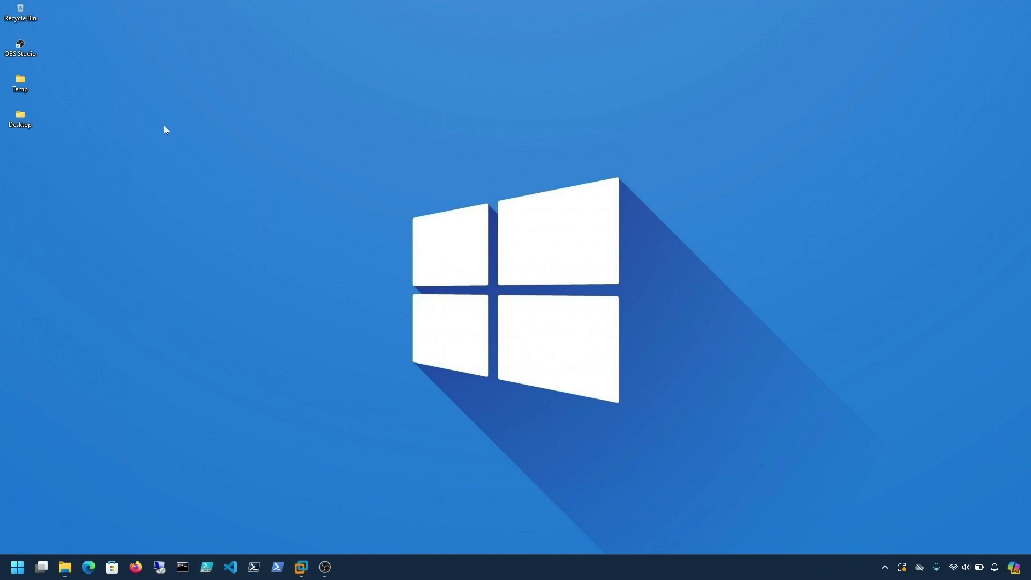
- Open the desktop's Temp folder in File Explorer
double_click(21, 85)
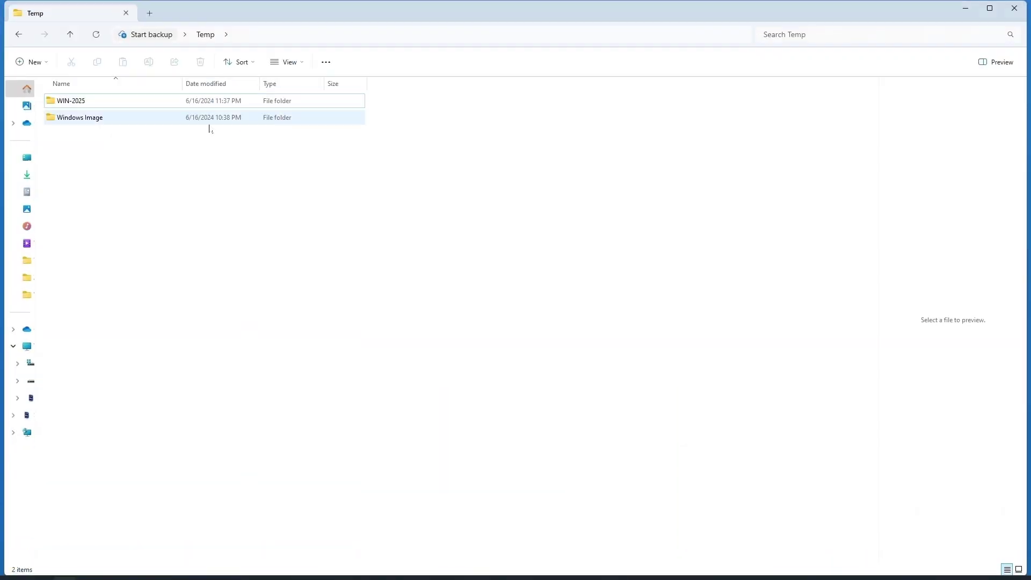
- Check the 2025 evaluation ISO in Windows Image, confirm WIN-2025 is empty, then minimize Explorer
double_click(85, 117)
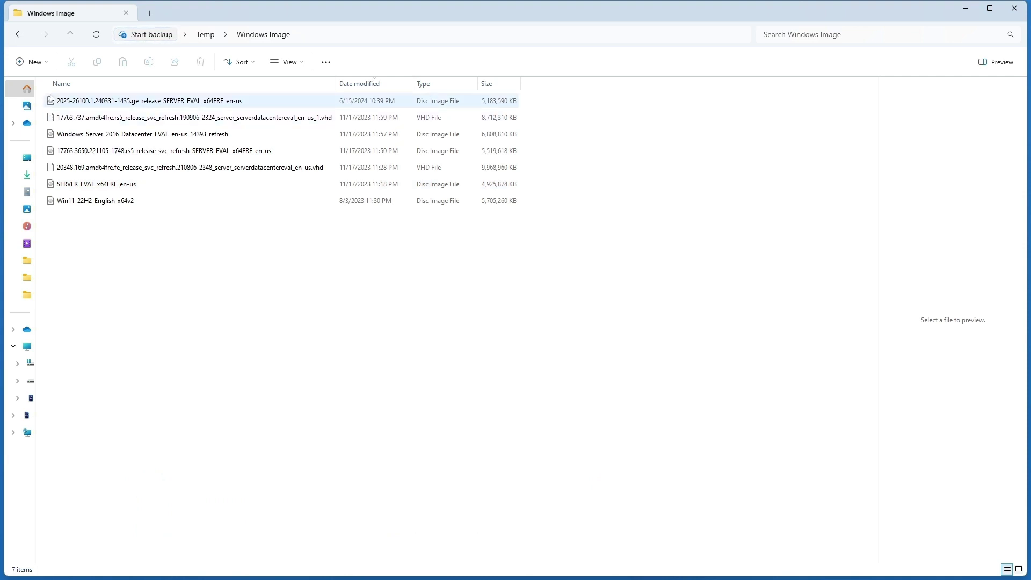
click(52, 100)
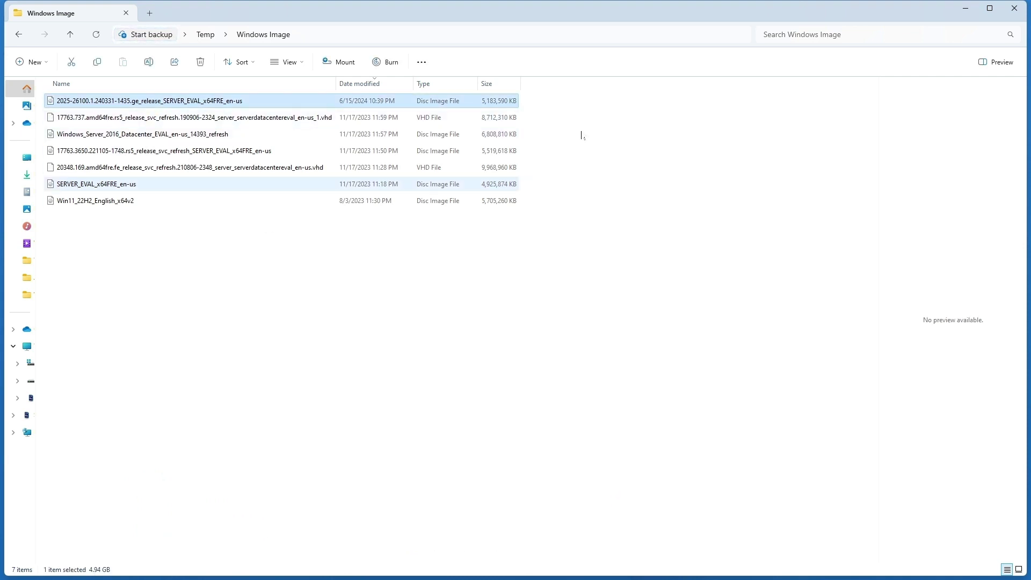
click(965, 8)
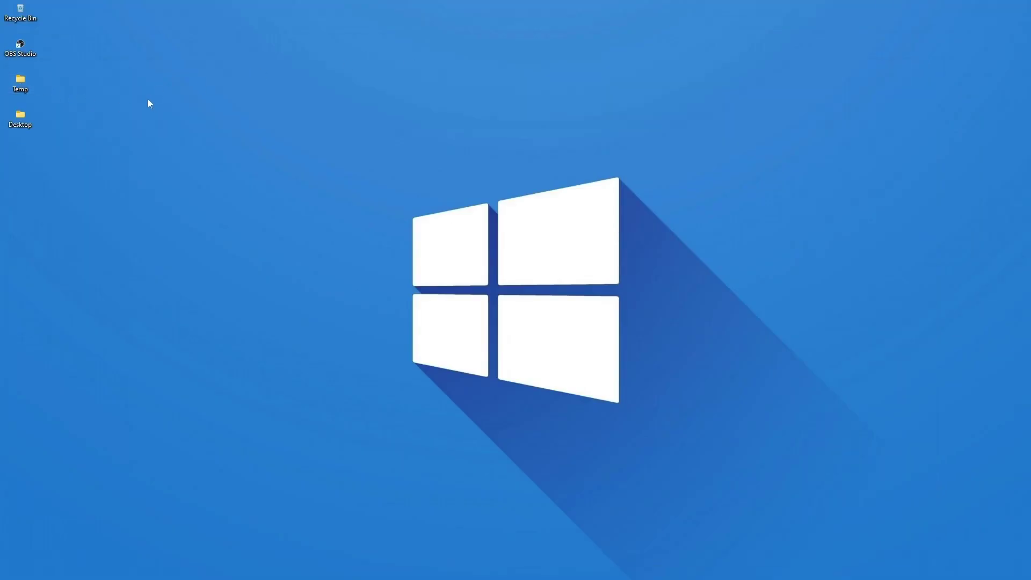
key(alt+Tab)
double_click(80, 106)
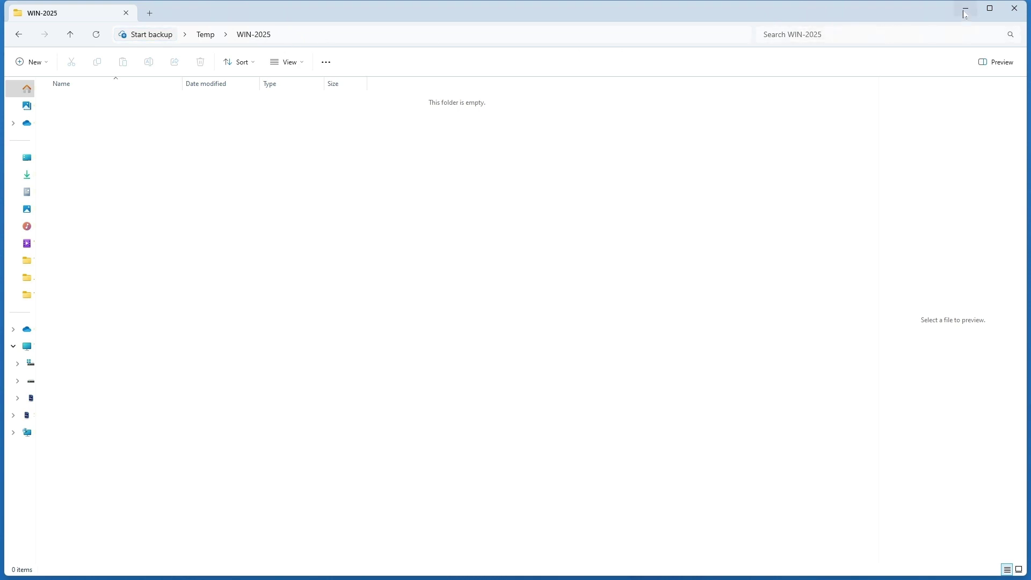
click(965, 11)
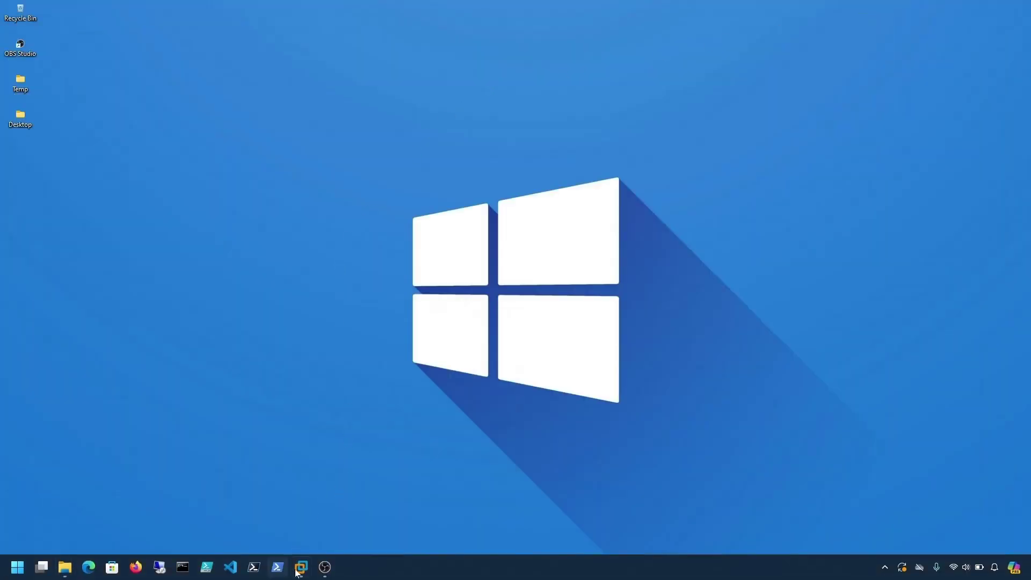
- Restore VMware and advance the Custom wizard with Workstation 16.x compatibility, installing the OS later
click(302, 567)
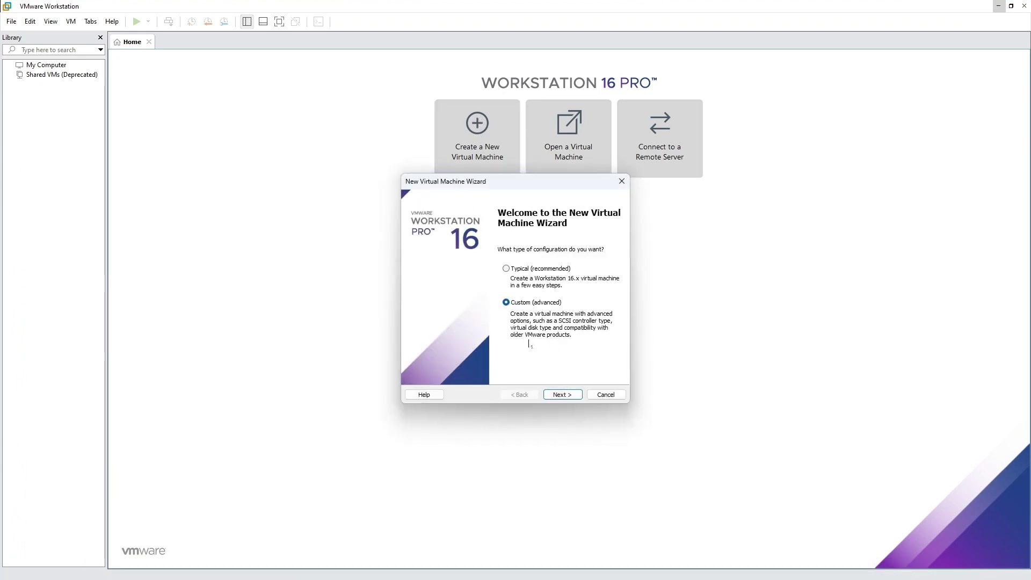
click(562, 395)
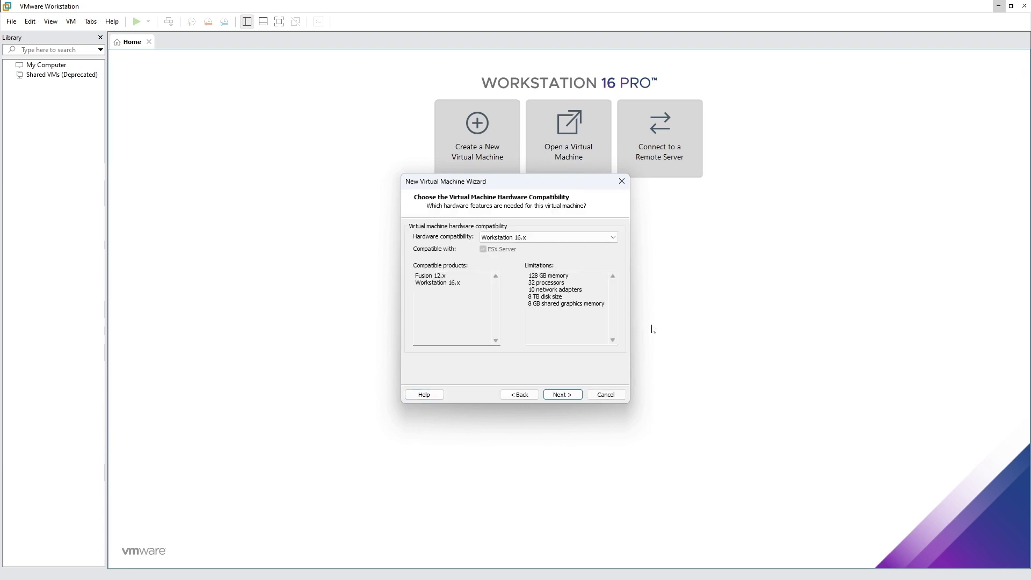
click(561, 394)
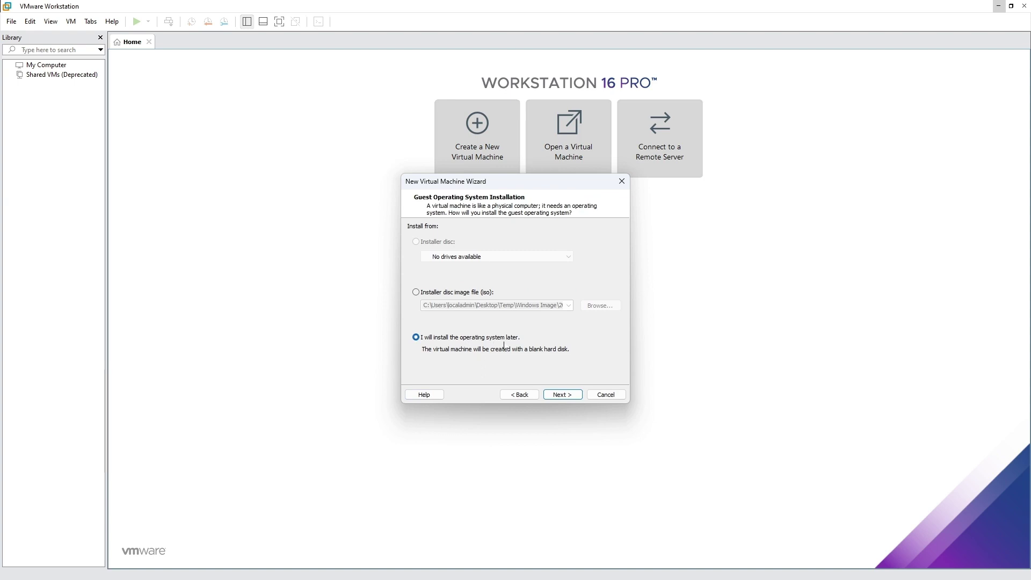
click(561, 394)
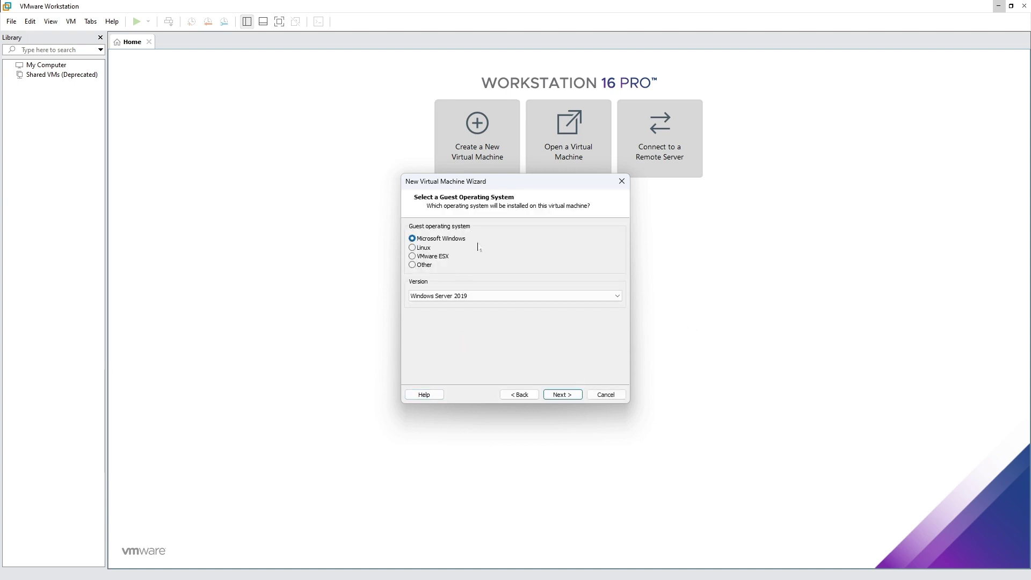
- Keep Microsoft Windows with Windows Server 2019 as the guest version and continue
click(510, 299)
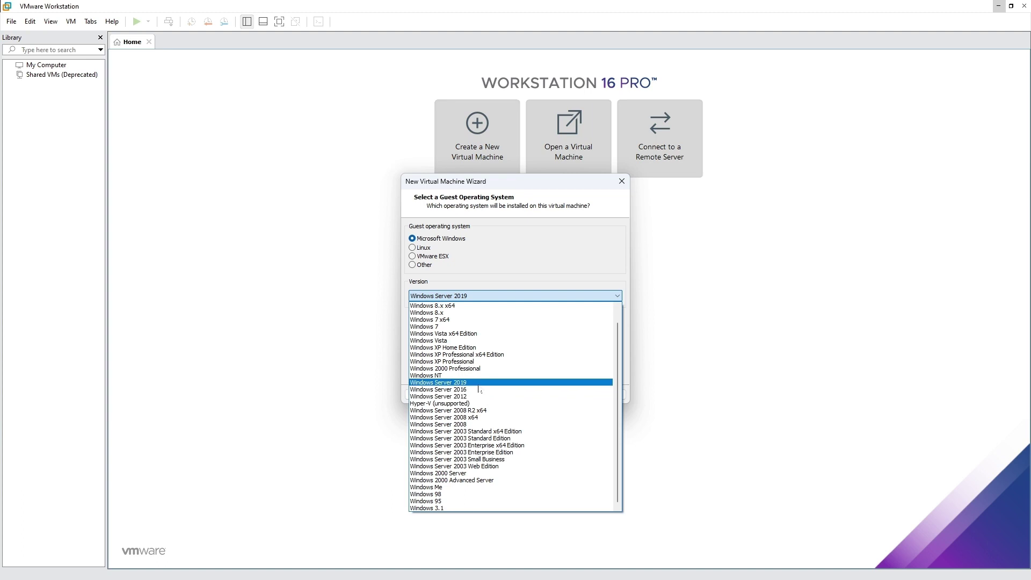
click(478, 389)
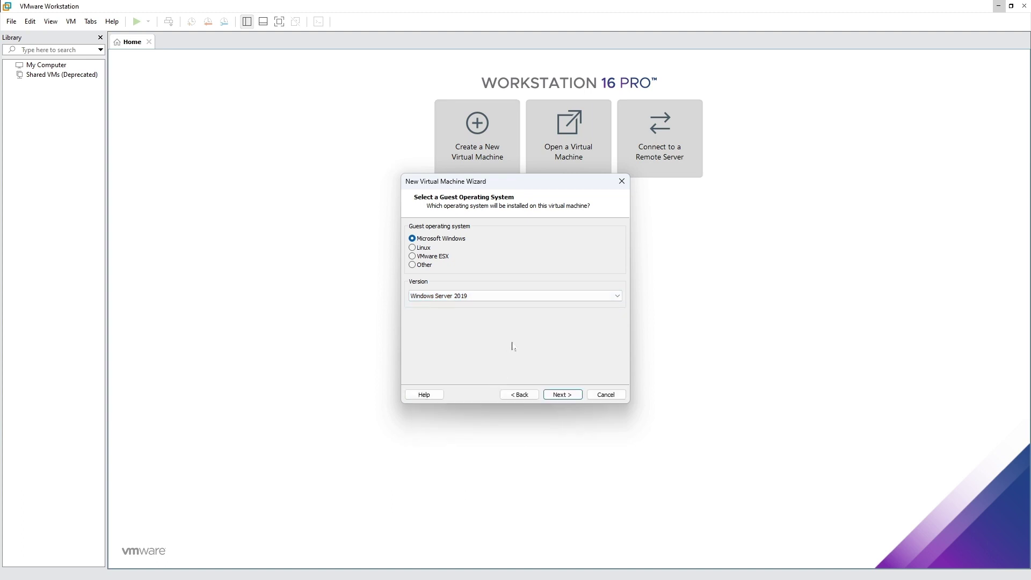
click(562, 395)
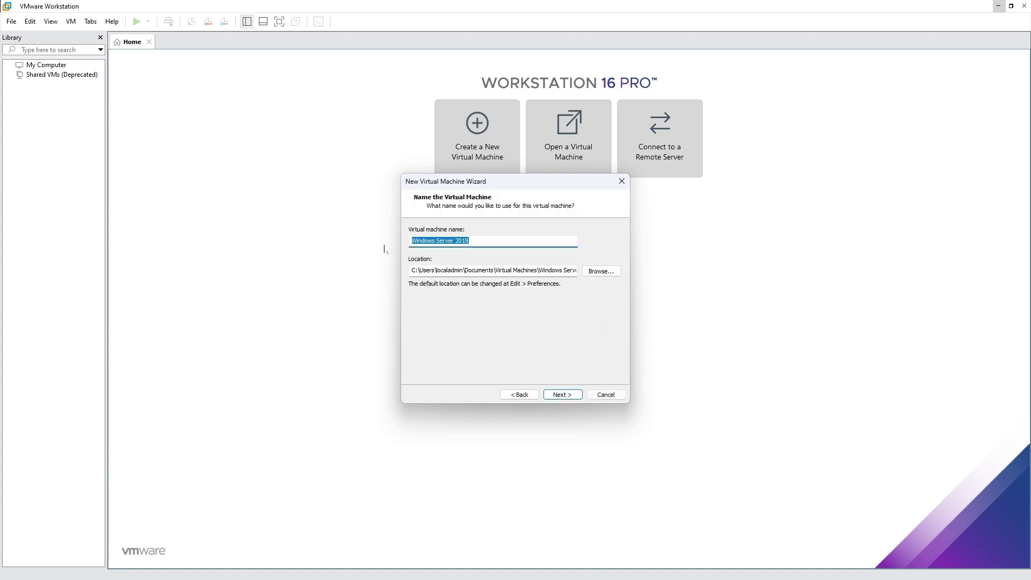
- Name the VM WIN-SERVER-2025 and store it in Desktop\Temp\WIN-2025
text(WIN)
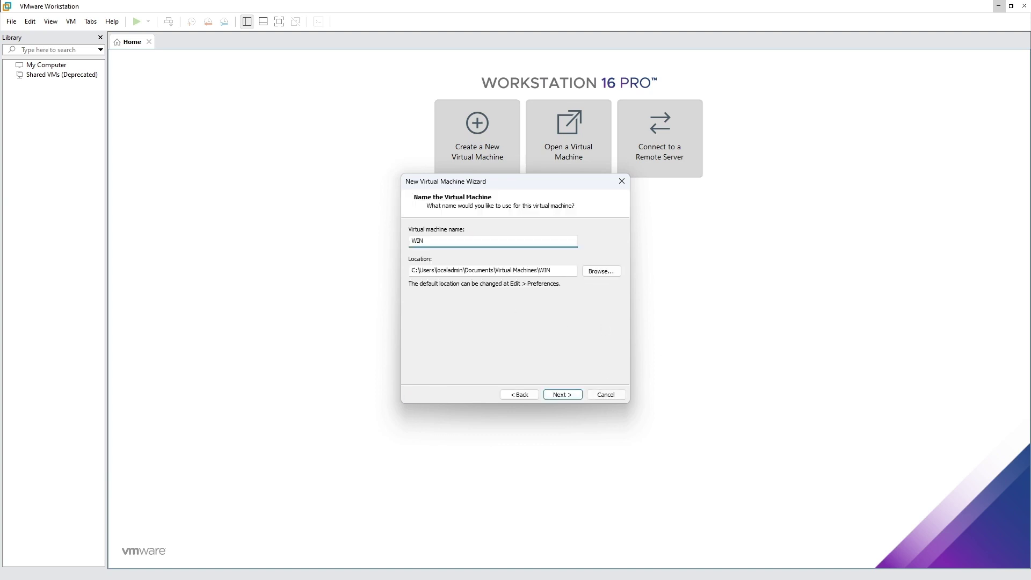
text(-SERVER-2025)
click(601, 271)
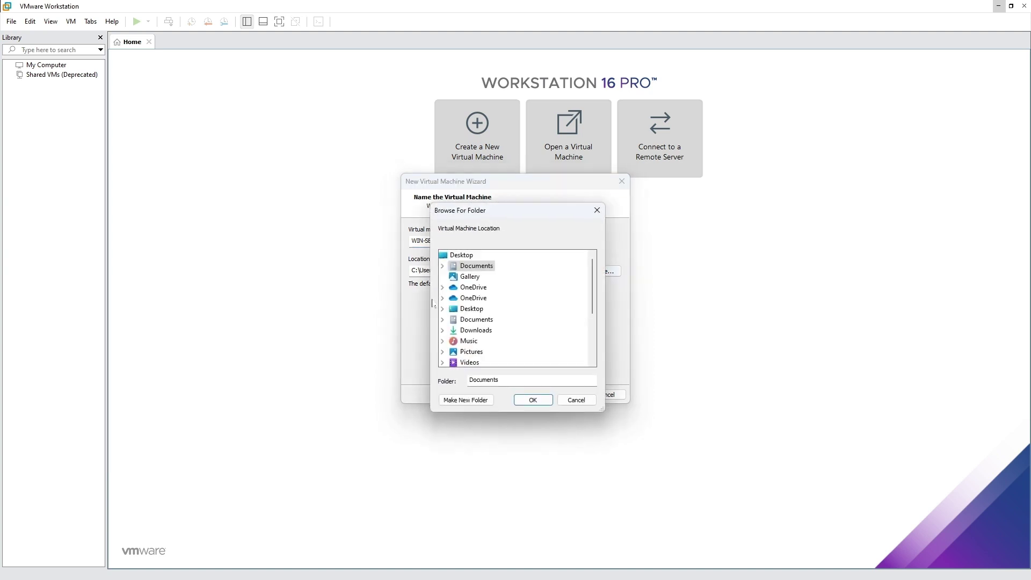
click(443, 310)
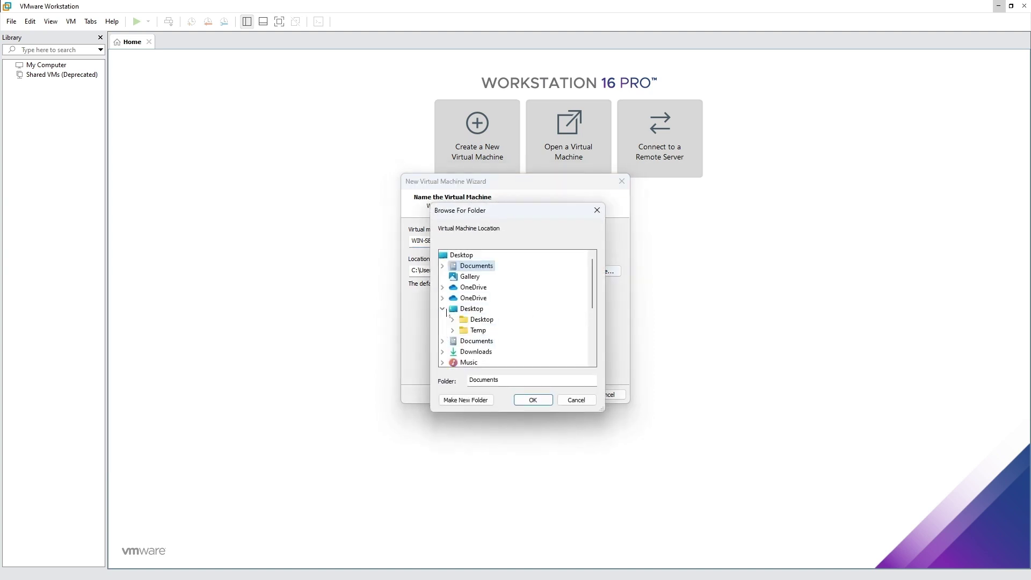
double_click(504, 329)
click(543, 339)
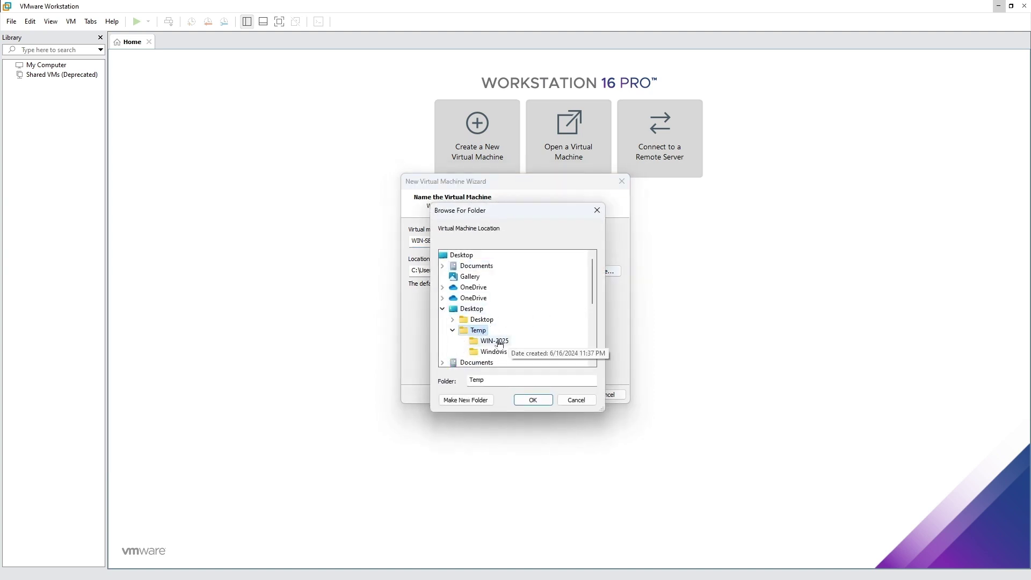
click(537, 400)
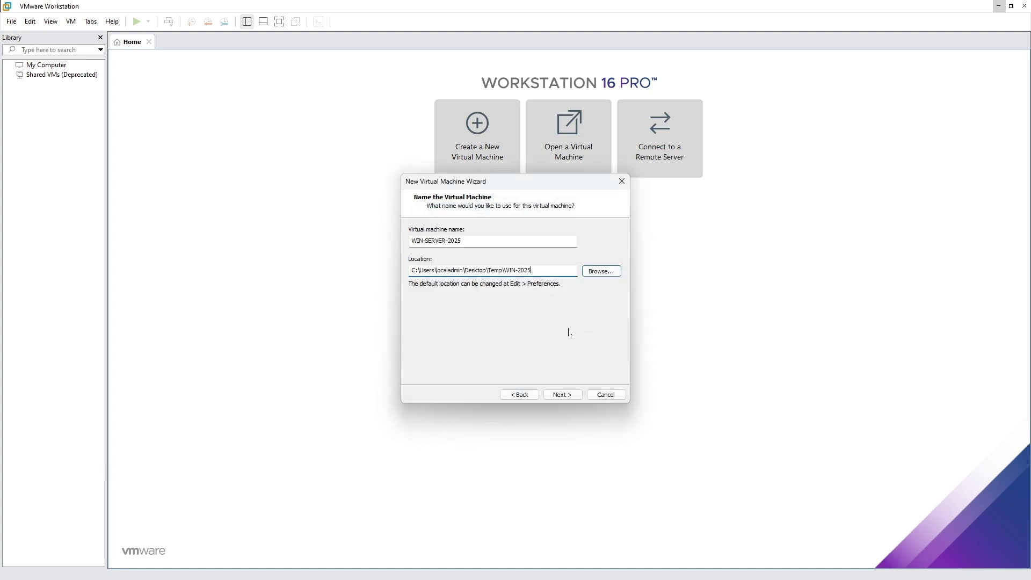
click(561, 395)
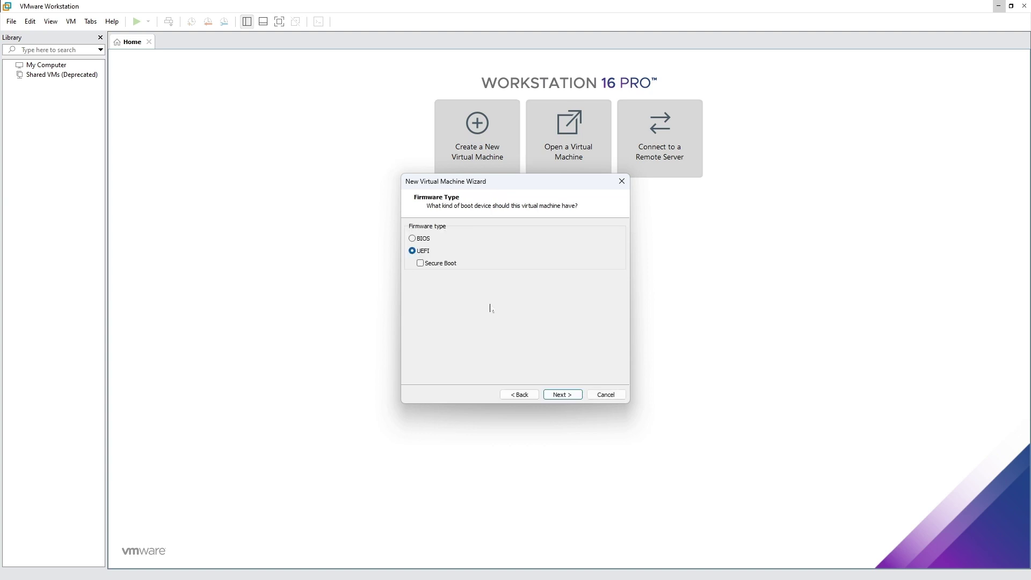
- Keep UEFI firmware and set 2 processors with 2 cores each, 4 cores total
click(561, 395)
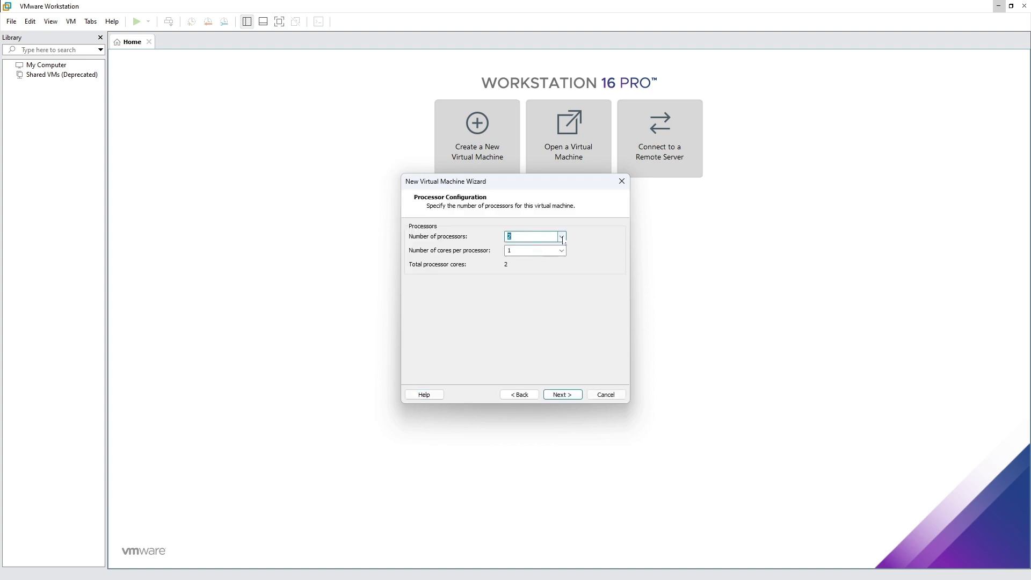
click(562, 236)
click(534, 255)
click(561, 251)
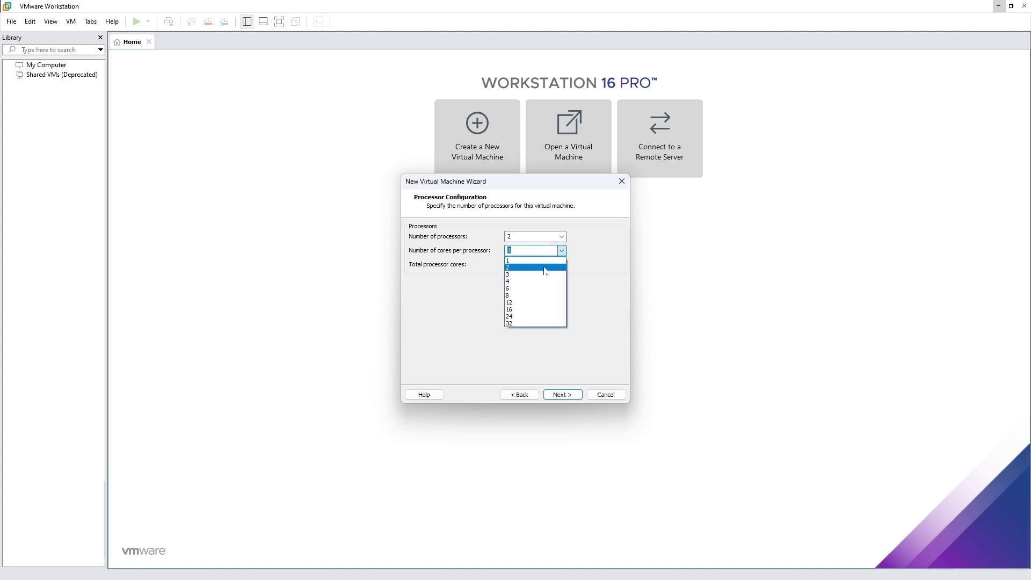
click(544, 268)
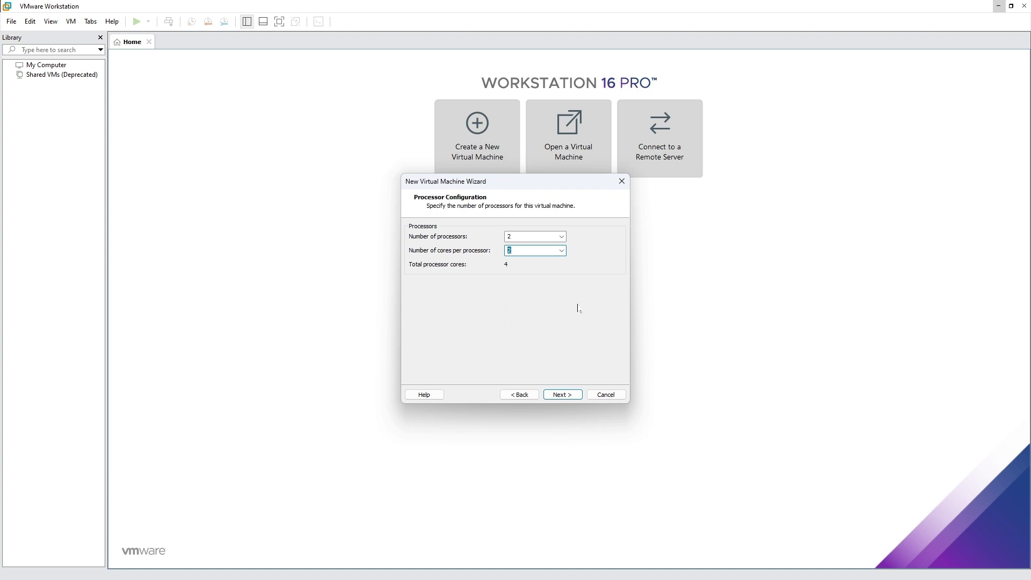
click(564, 396)
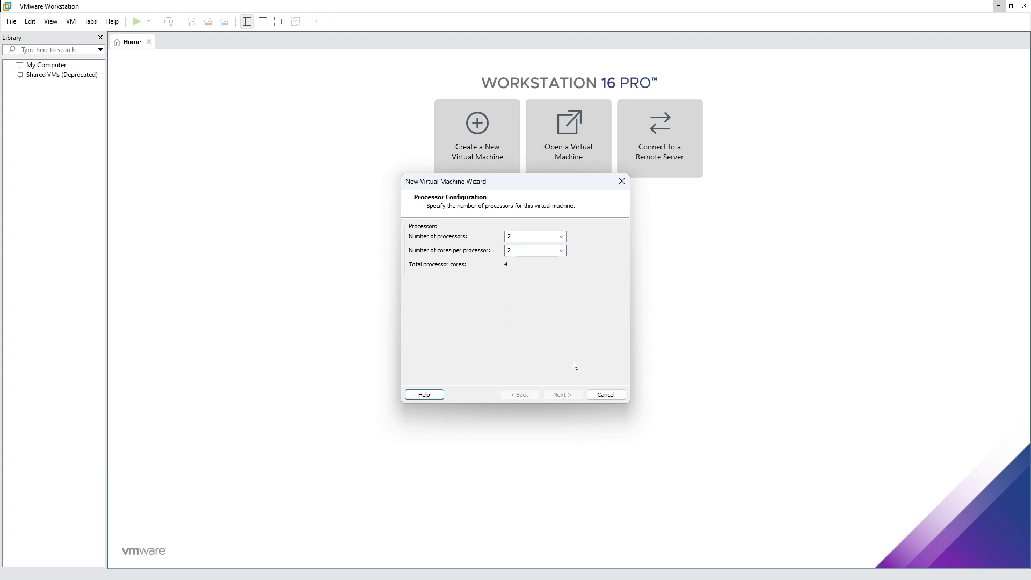
- Set the VM memory to 4096 MB and keep NAT networking
click(583, 247)
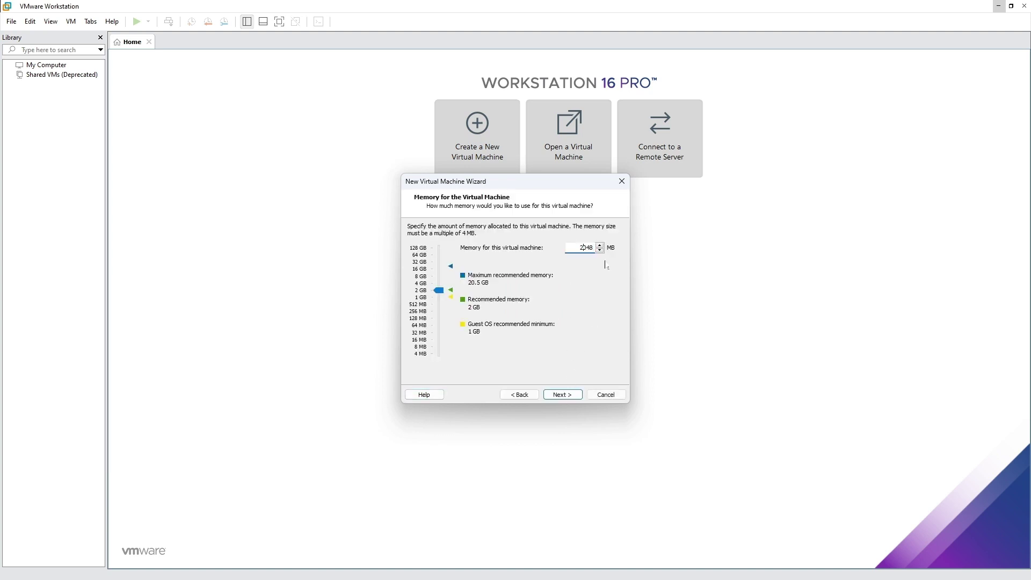
double_click(584, 249)
text(4096)
click(568, 394)
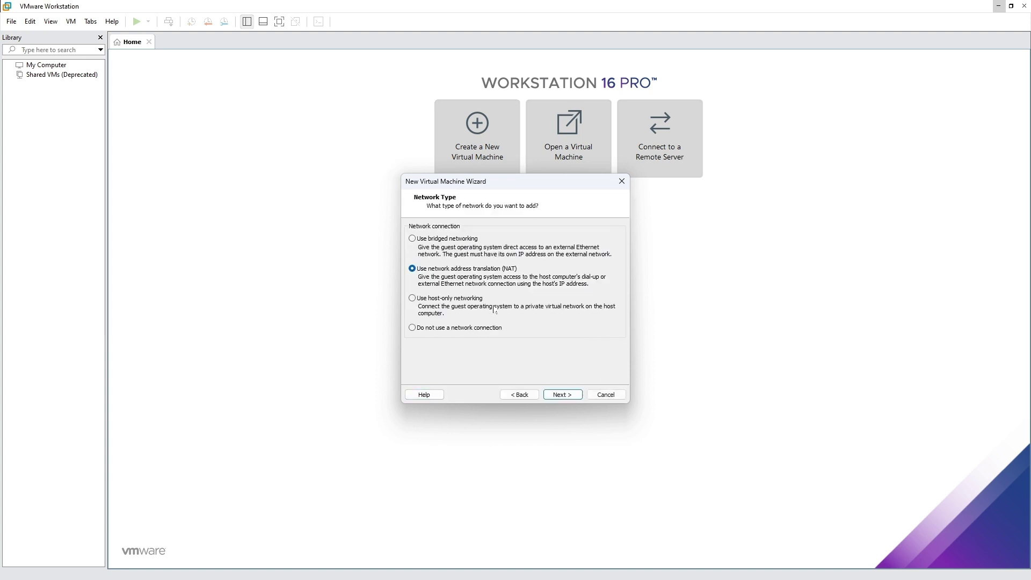
click(566, 398)
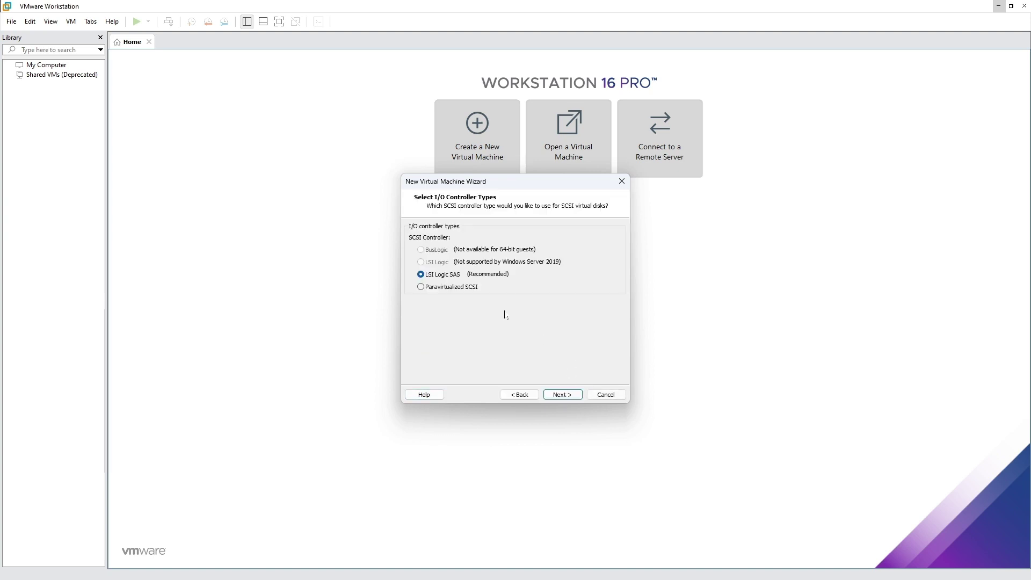
- Keep the LSI Logic SAS controller and NVMe disk type, and create a new virtual disk
click(562, 394)
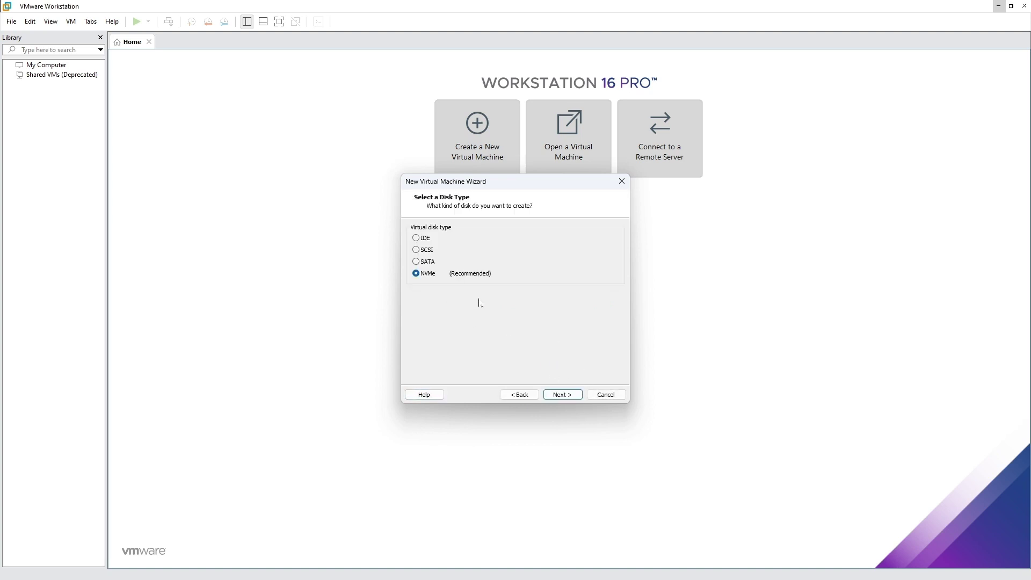
click(568, 396)
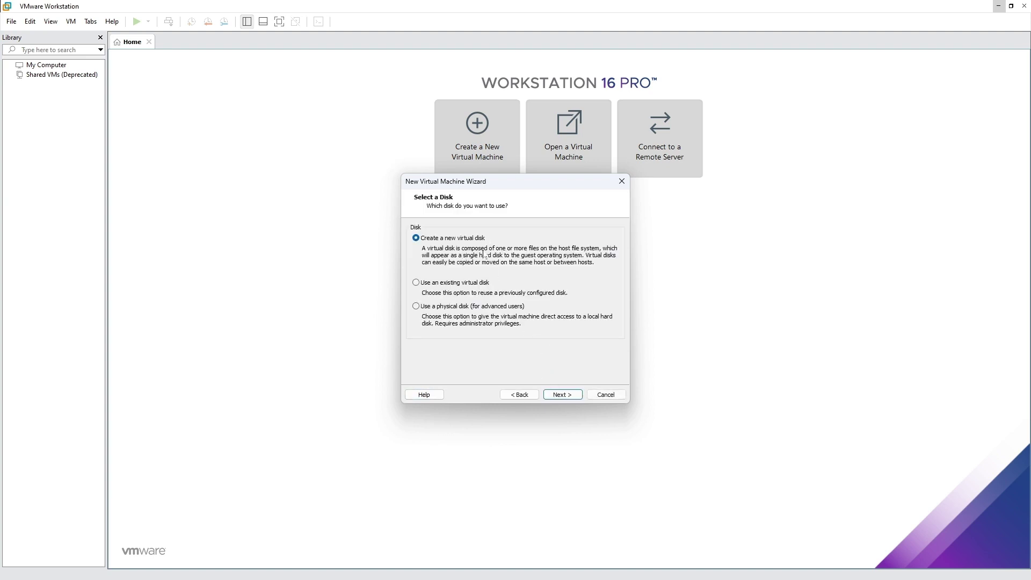
click(564, 395)
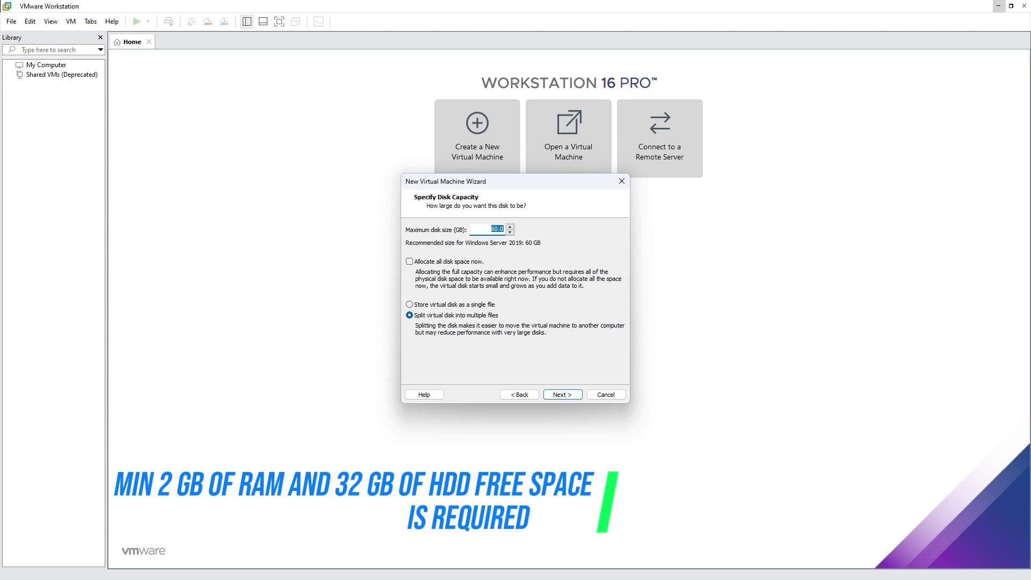
- Store the 60 GB disk as a single file WIN-SERVER-2025.vmdk and finish creating the VM
key(Home)
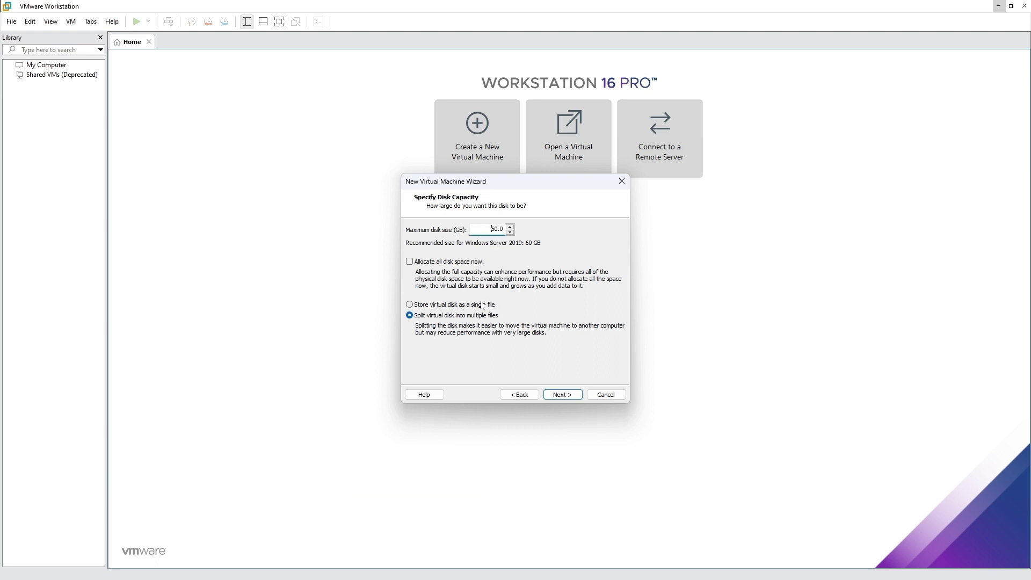
click(476, 304)
click(562, 394)
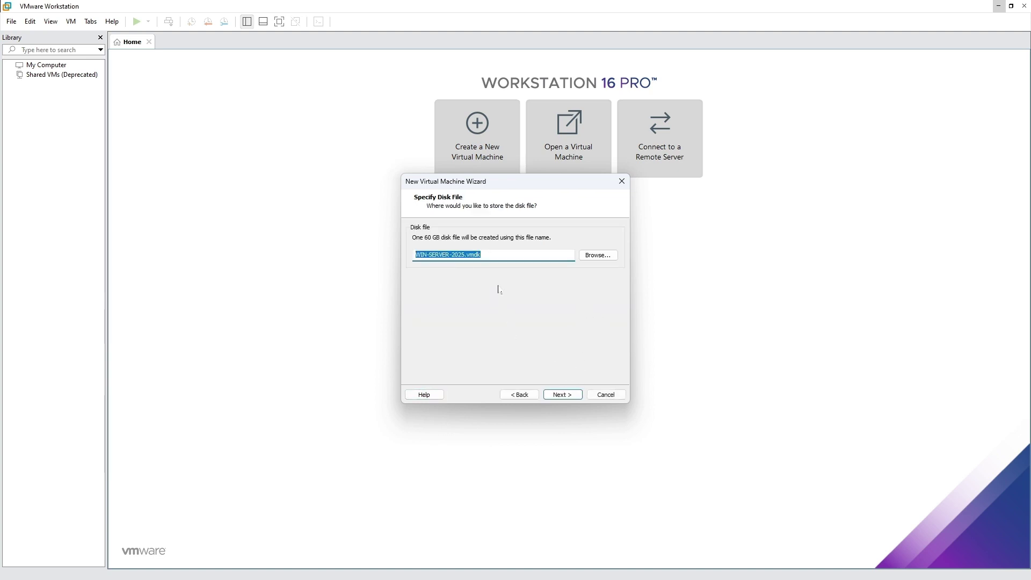
click(563, 393)
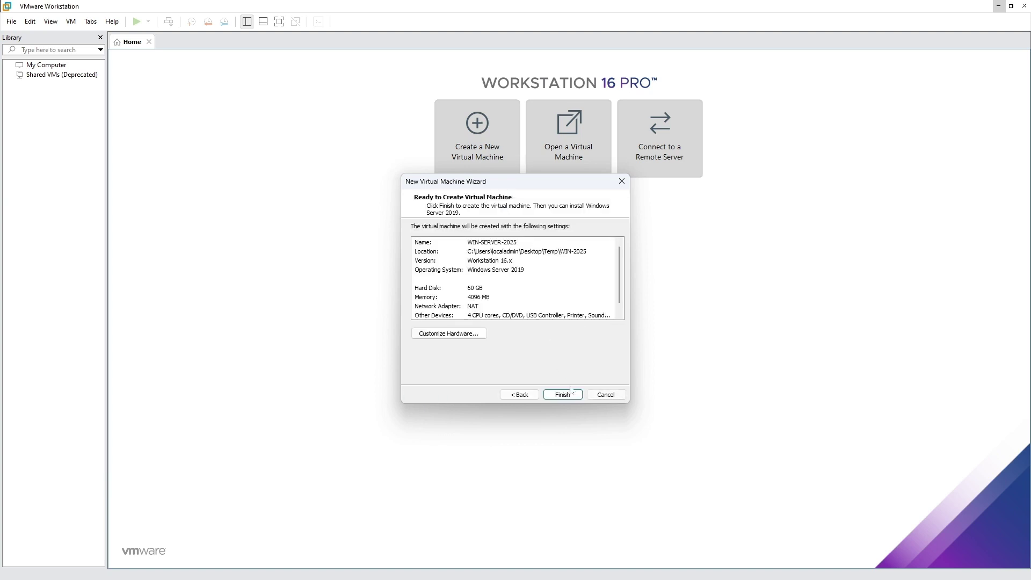
click(562, 394)
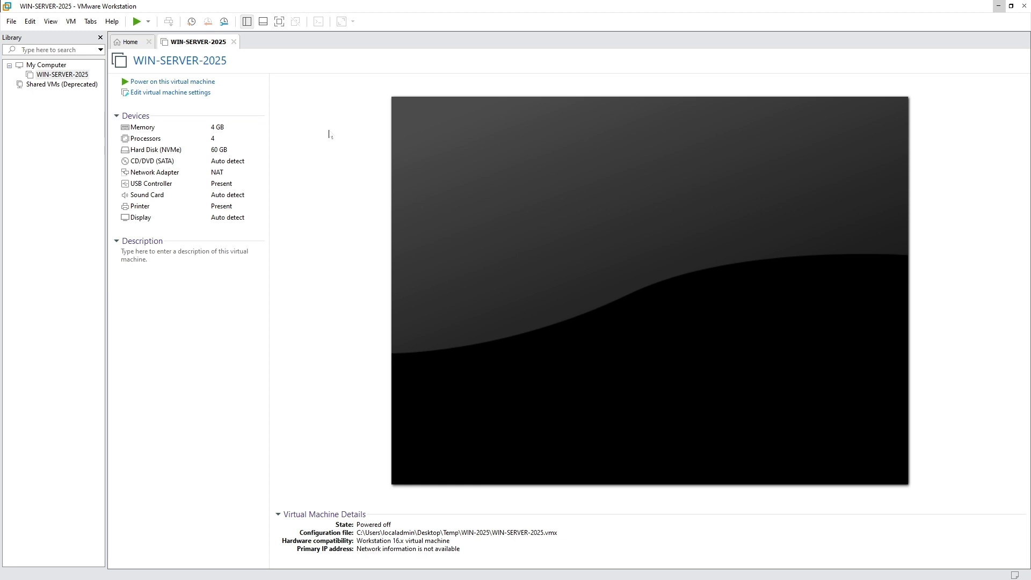
- Point the CD/DVD (SATA) drive at the Windows Server 2025 evaluation ISO in Temp\Windows Image
click(200, 94)
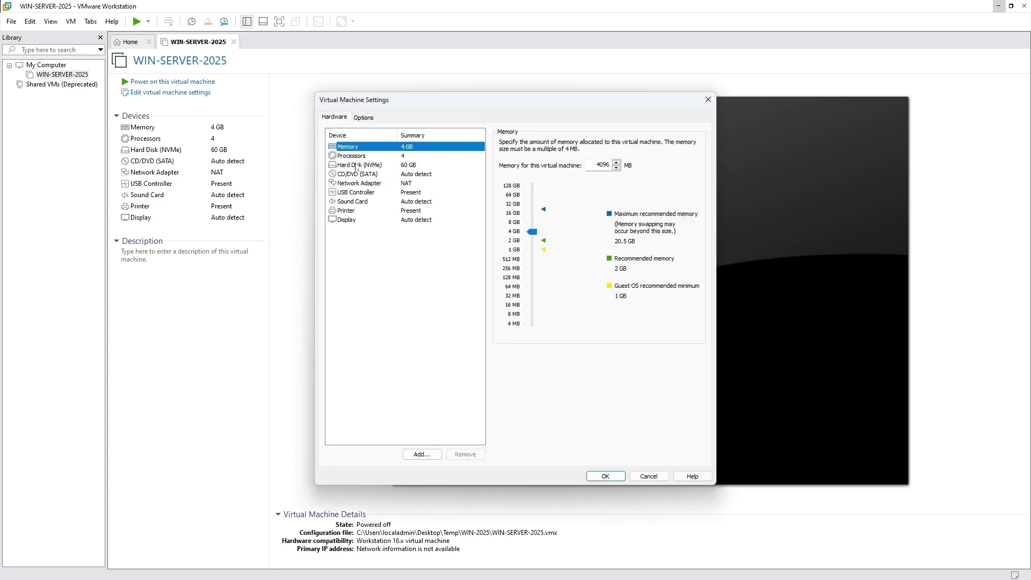
click(354, 174)
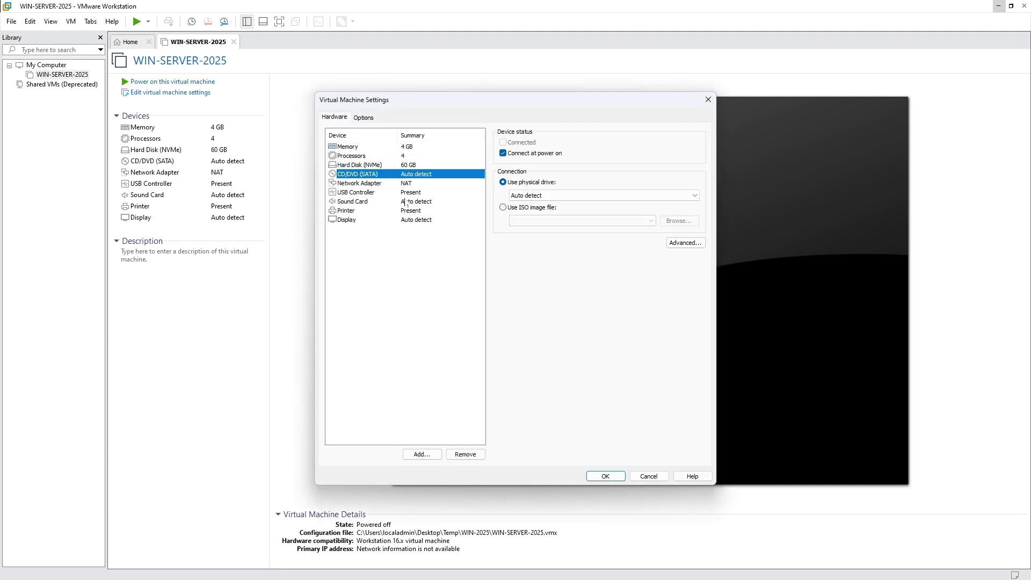
click(503, 207)
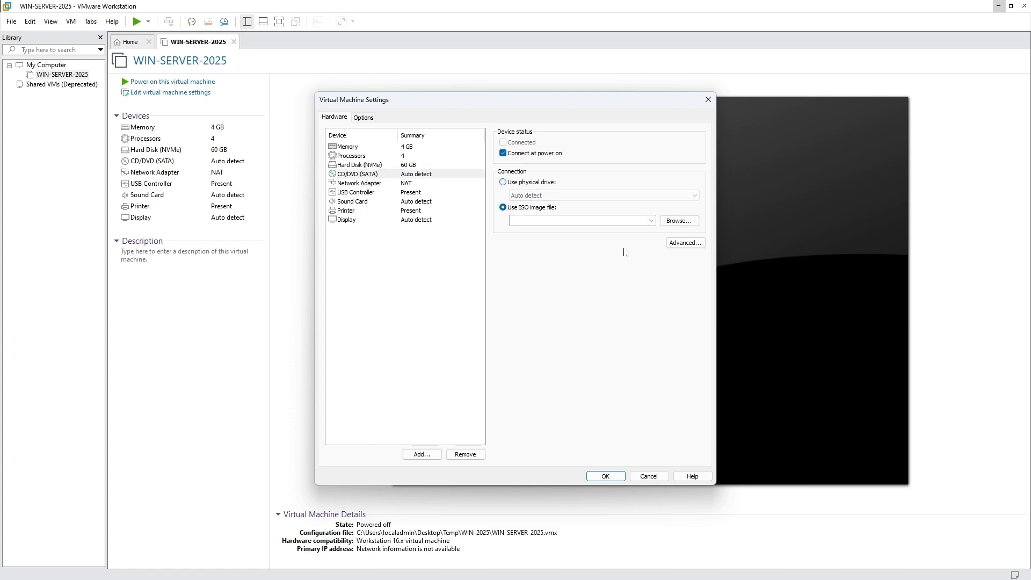
click(680, 221)
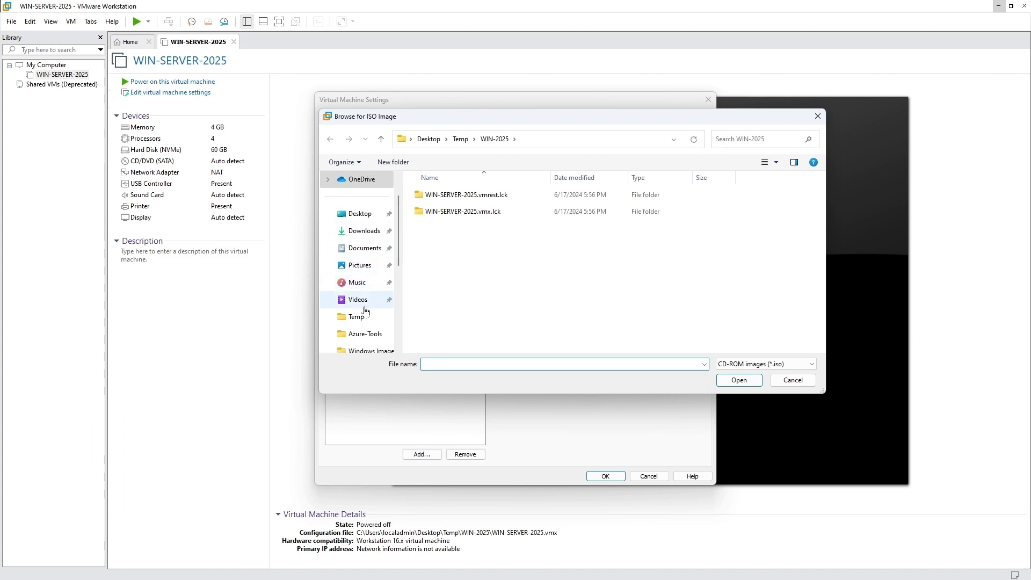
click(359, 316)
double_click(448, 211)
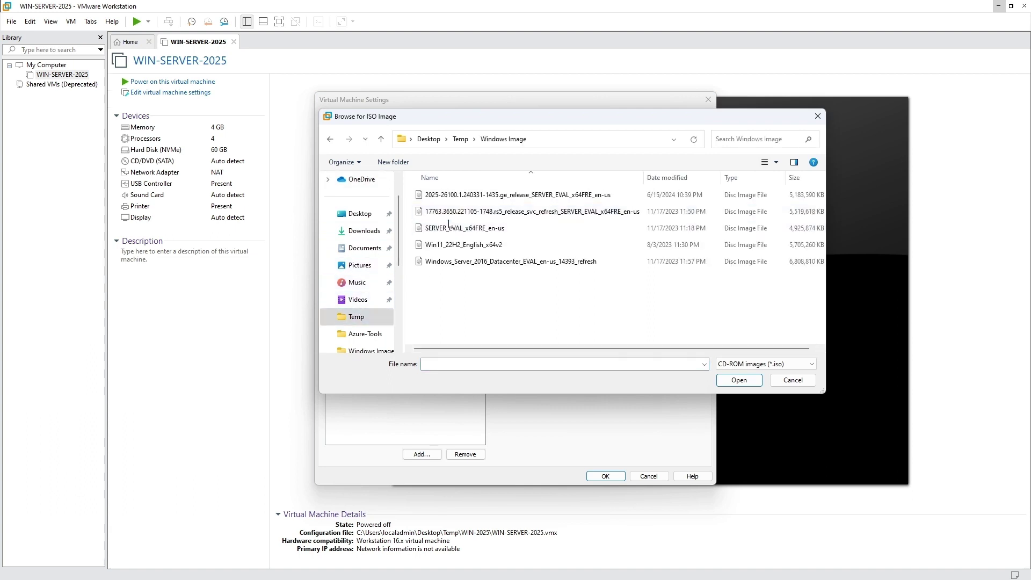
click(450, 195)
click(739, 380)
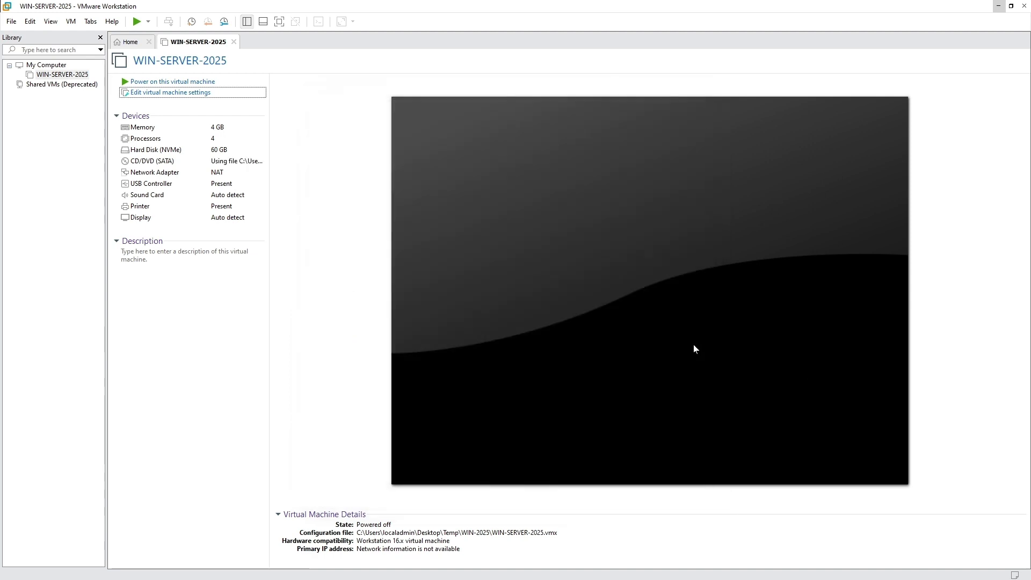
- Power on WIN-SERVER-2025, dismiss the hint bar, and focus the VM console
click(211, 82)
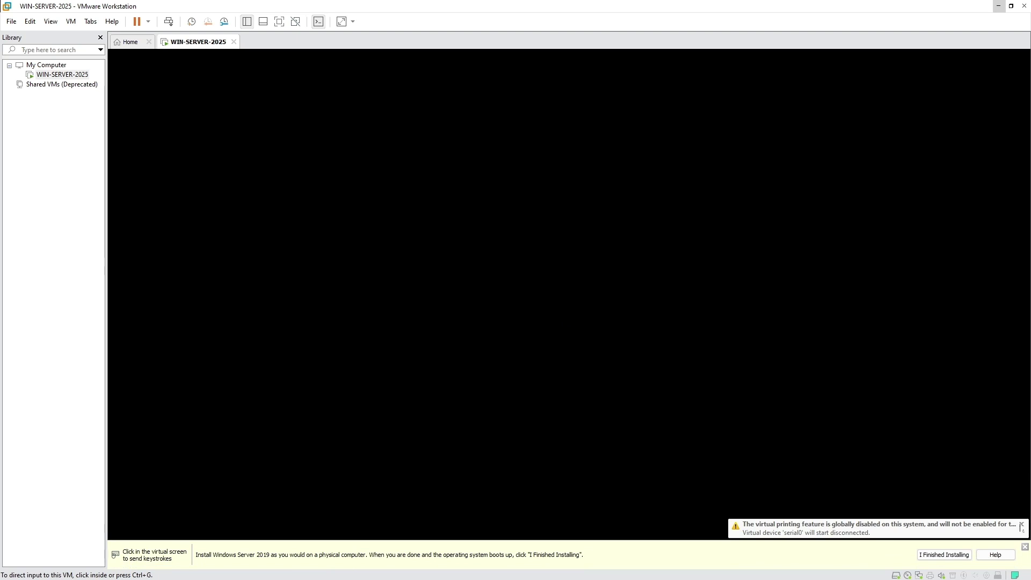
click(1024, 547)
click(725, 338)
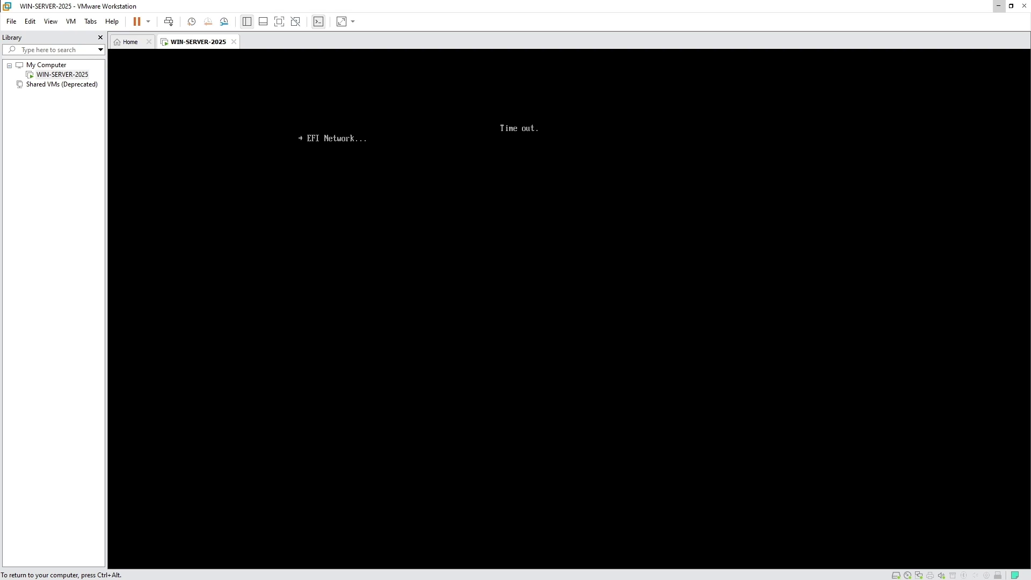
- Restart the guest via Power > Restart Guest and focus the console for the CD/DVD boot prompt
key(ctrl+alt)
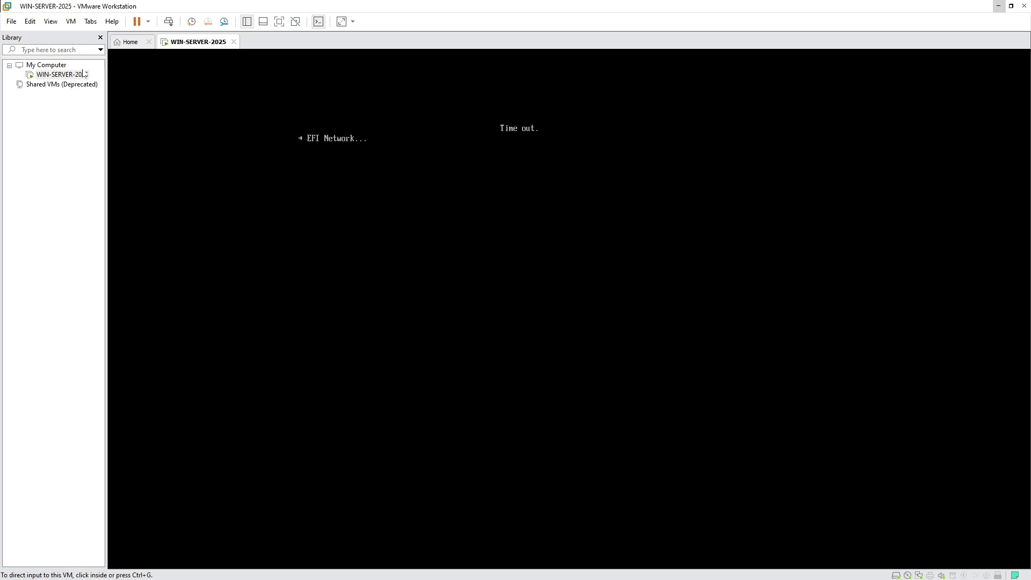
right_click(74, 77)
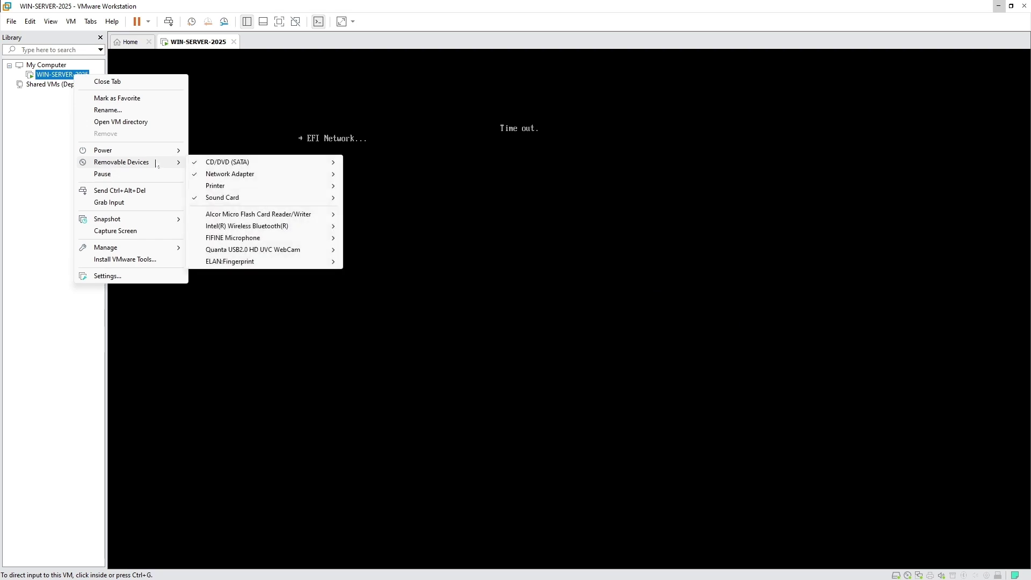
mouse_move(136, 153)
click(236, 186)
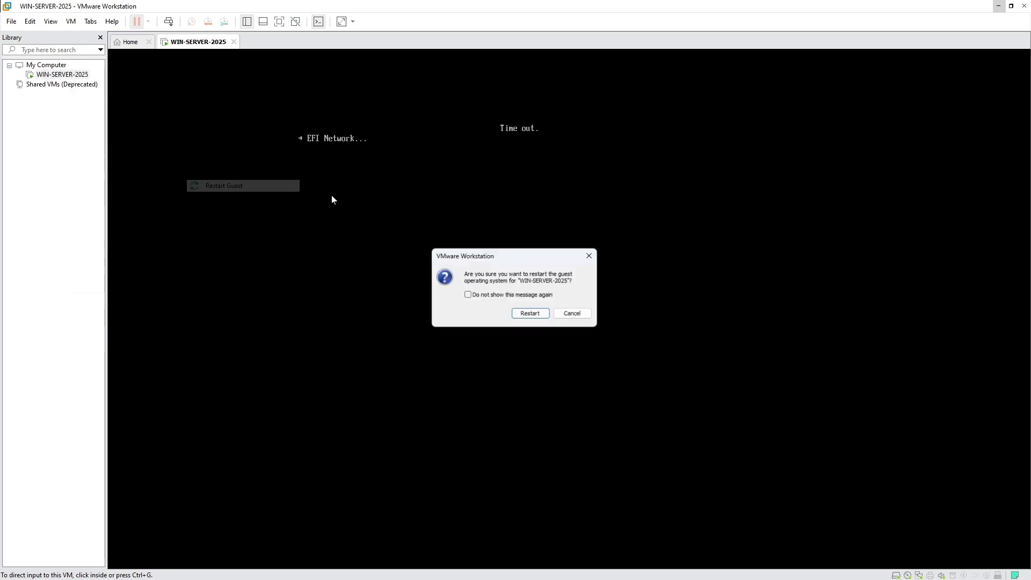
click(530, 315)
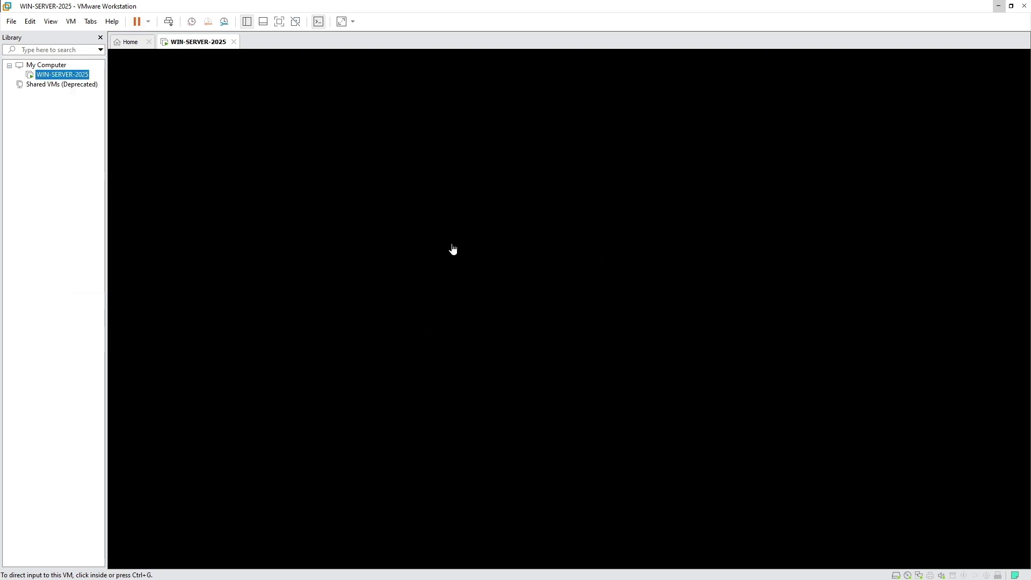
click(458, 236)
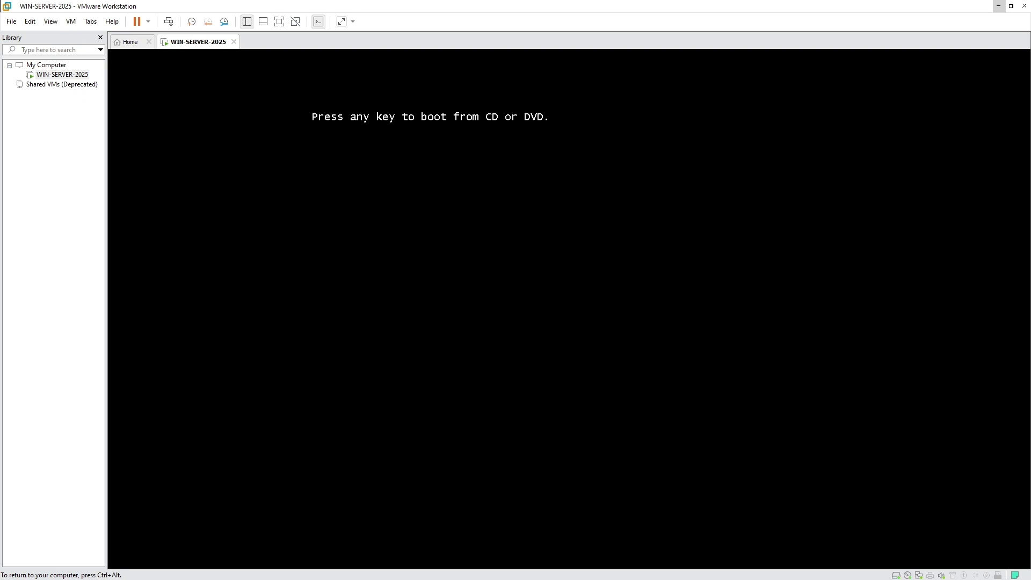
- Boot the WIN-SERVER-2025 VM from the installation ISO into Windows Server Setup
key(Return)
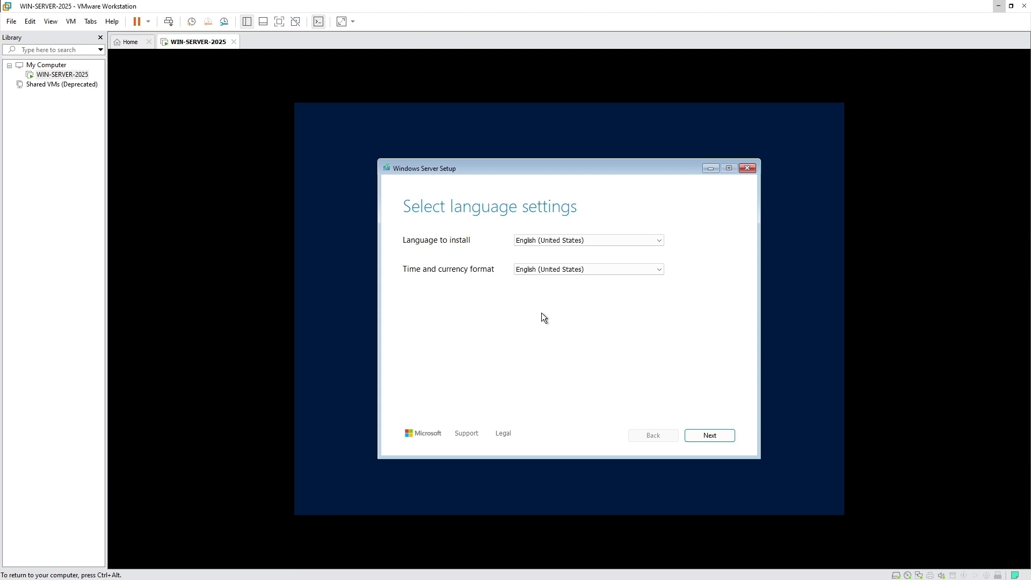
- Keep English (United States) and the US keyboard, then agree to erase everything for a clean install
click(721, 433)
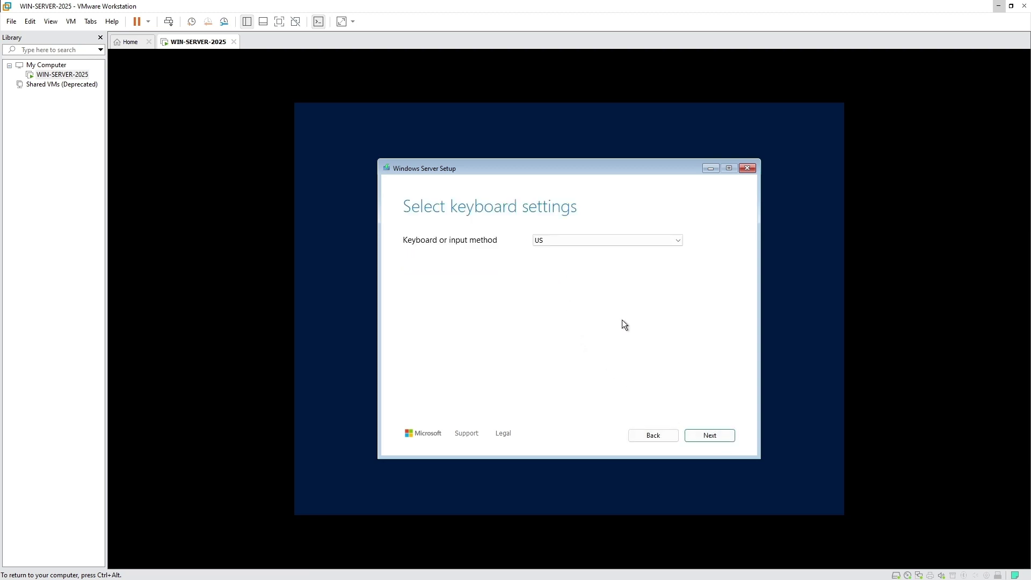
click(715, 438)
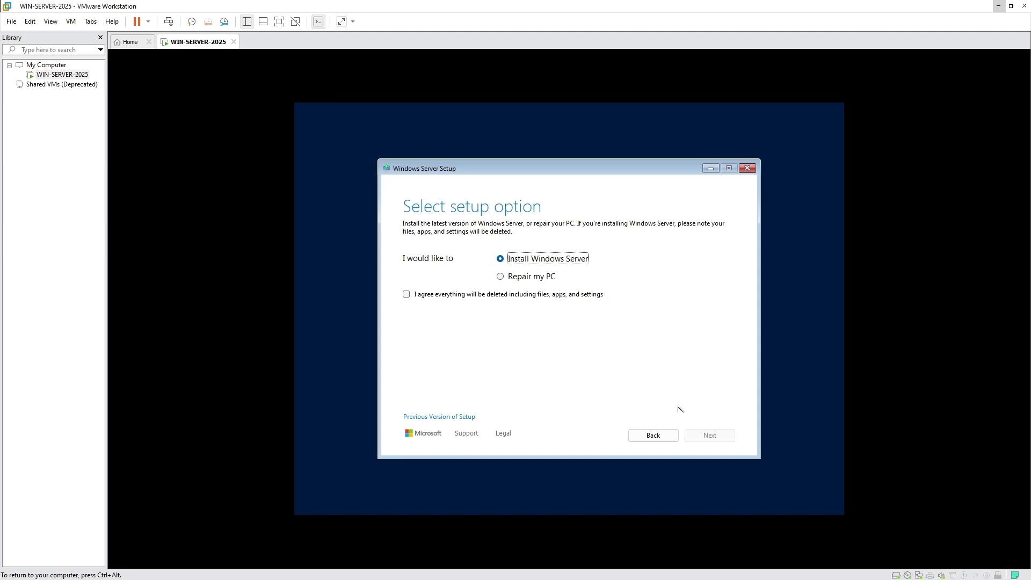
click(434, 295)
key(space)
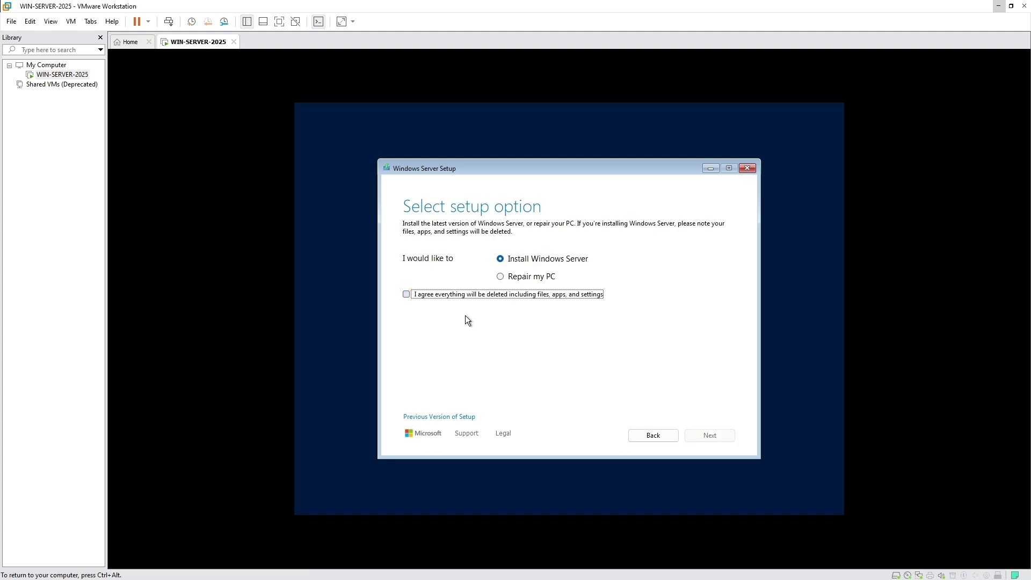
click(443, 296)
click(710, 437)
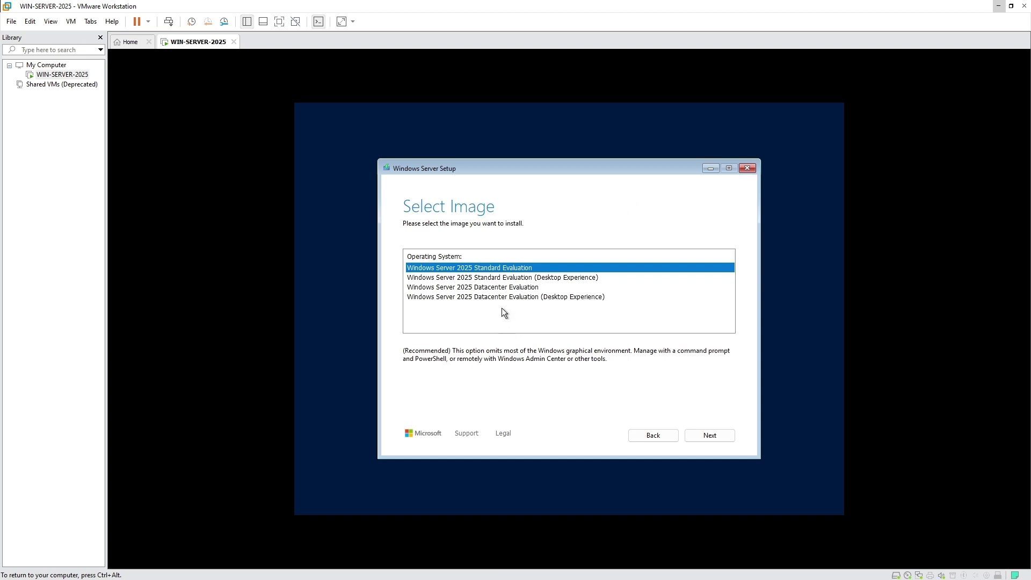
- Select the Windows Server 2025 Standard Evaluation (Desktop Experience) image and continue
click(510, 278)
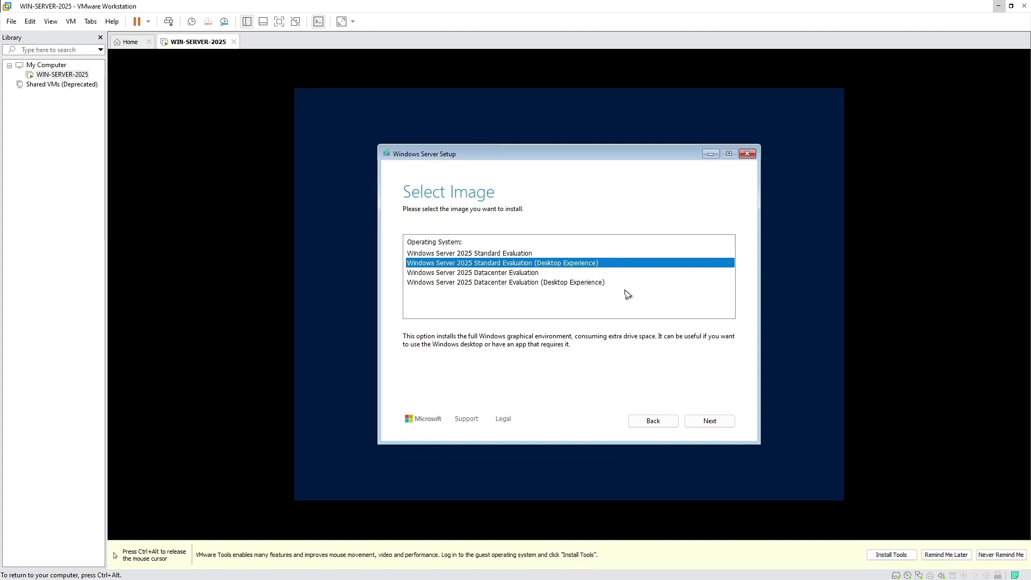
click(721, 423)
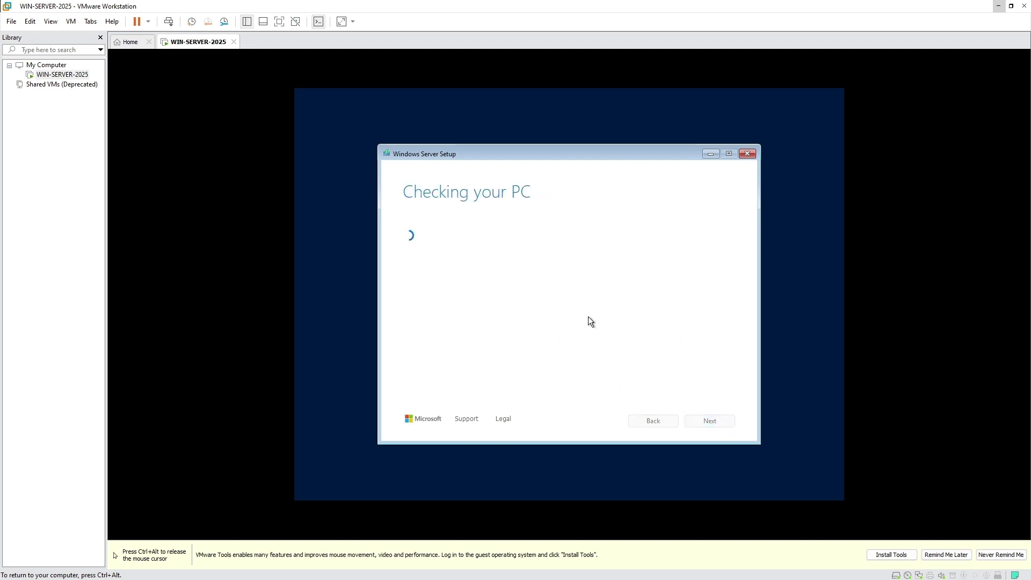
- Scroll through the Windows Server license terms and accept them
scroll(620, 354, down, 10)
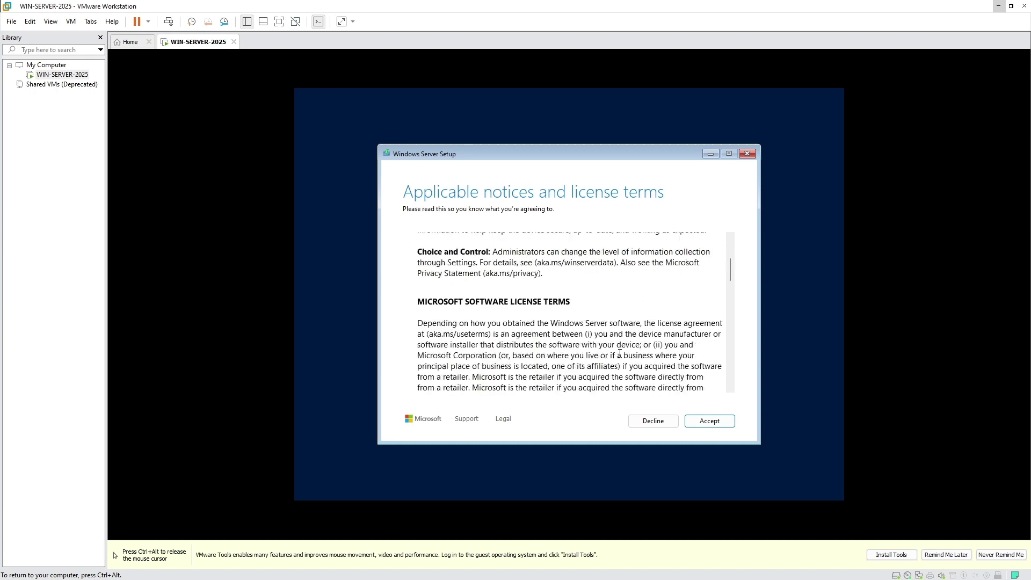
scroll(620, 354, down, 10)
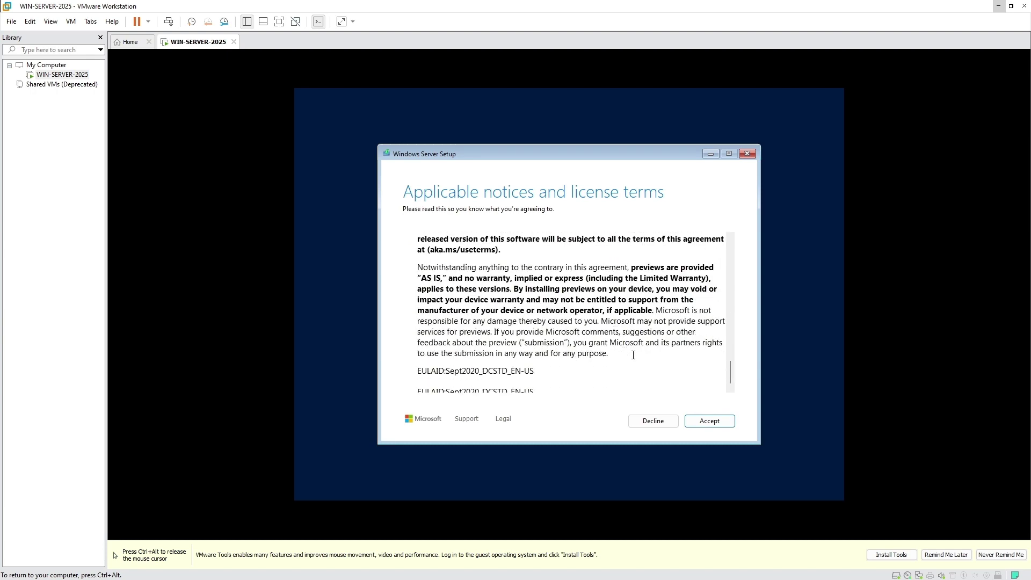
click(717, 421)
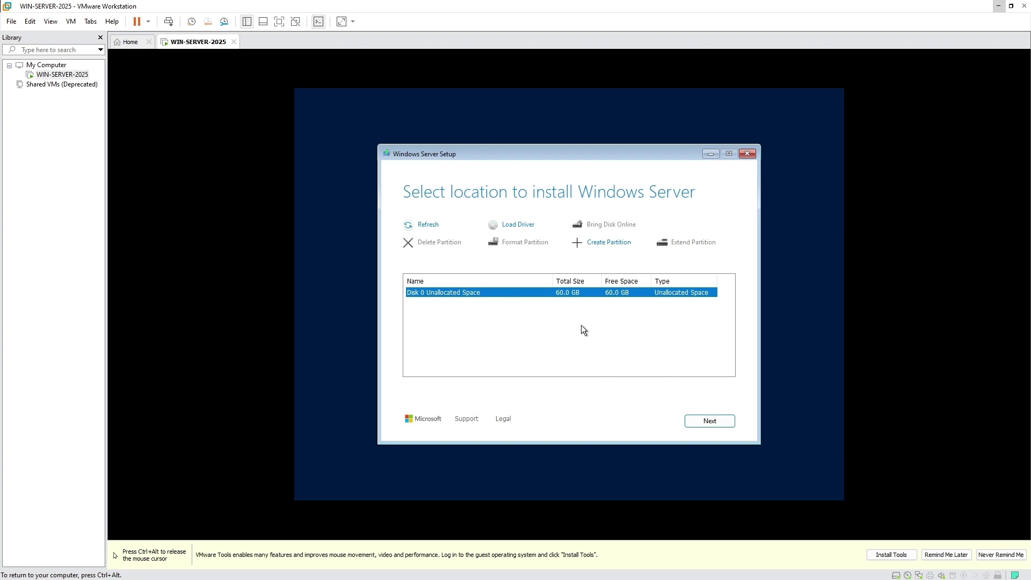
- Install onto Disk 0's 60.0 GB unallocated space and start the installation
click(714, 421)
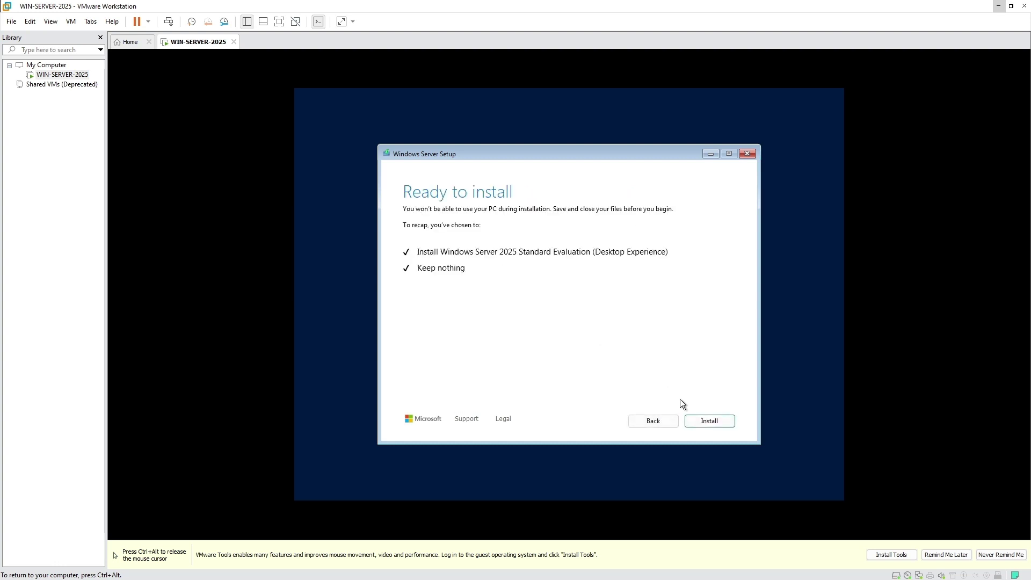
click(713, 420)
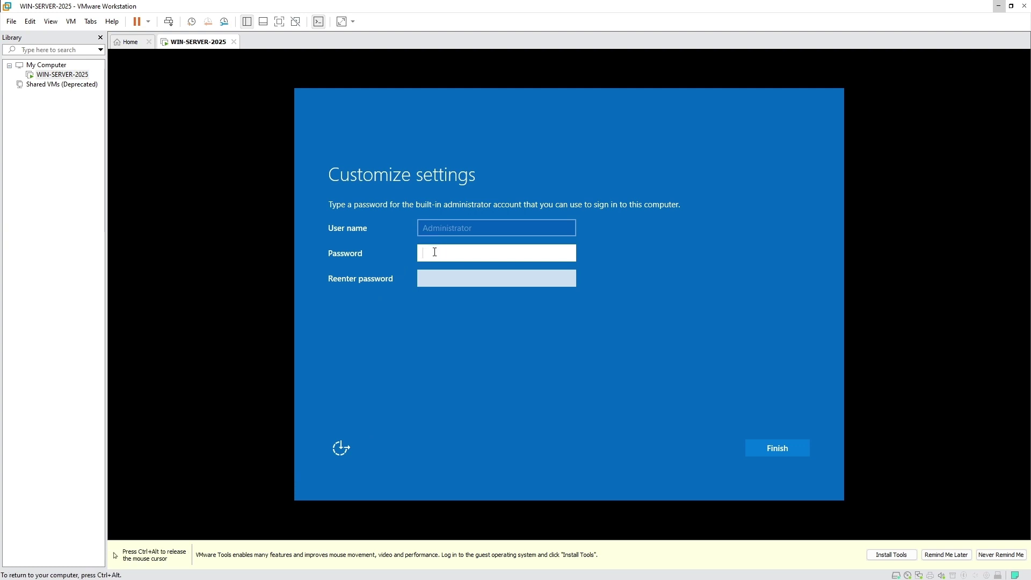
- Enter and confirm the built-in Administrator password, then finish setup
text(P@ssw0rd2025!)
key(Tab)
text(P@ssw)
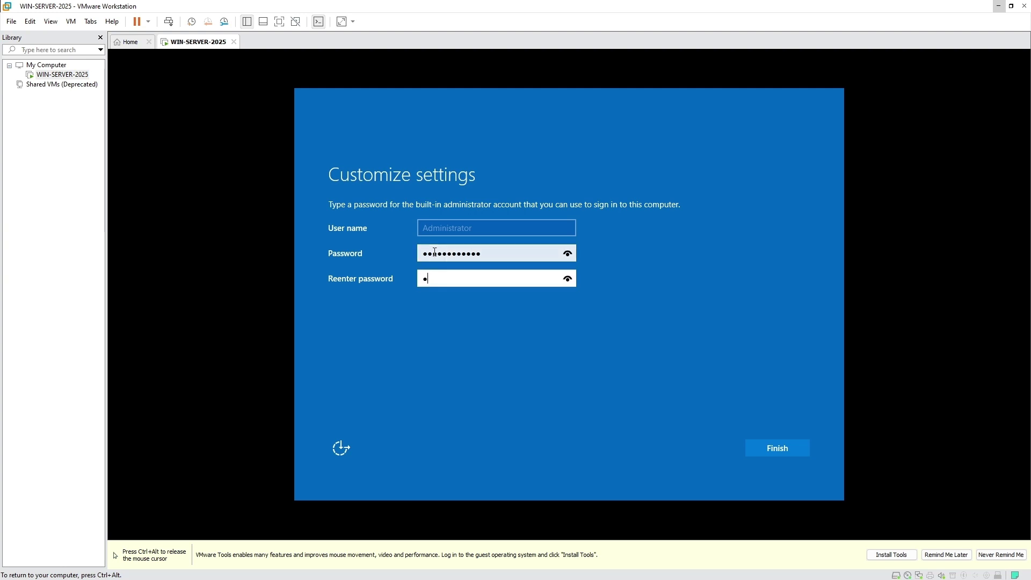
text(ord2025)
click(776, 449)
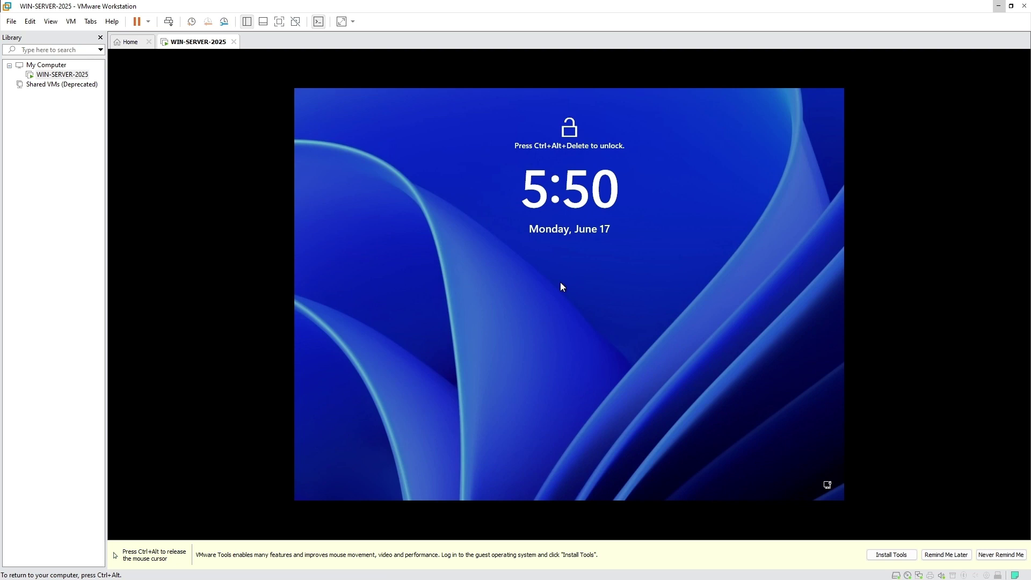
- Send Ctrl+Alt+Del from the VM menu and sign in as Administrator with the account password
key(ctrl+alt)
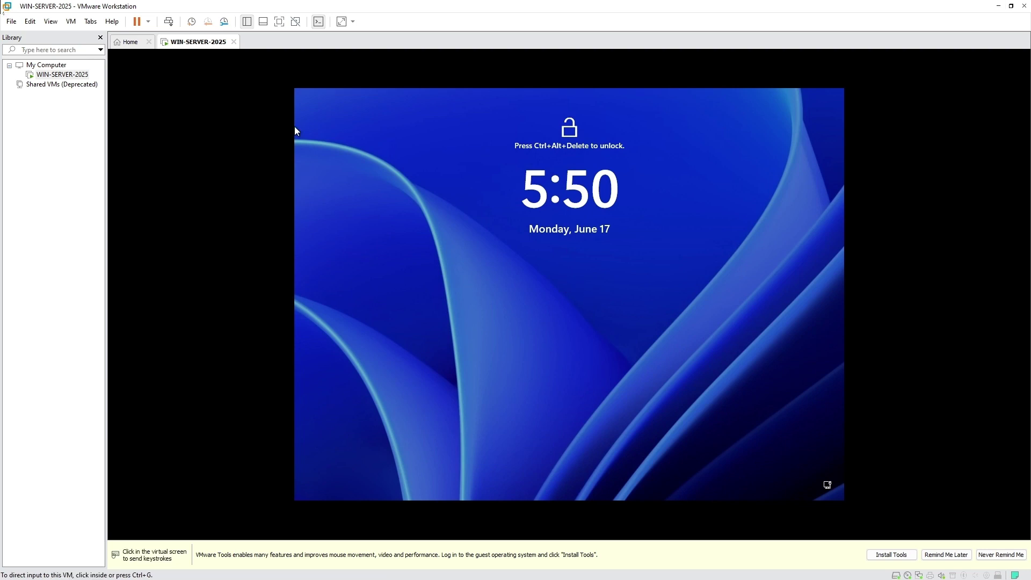
click(70, 22)
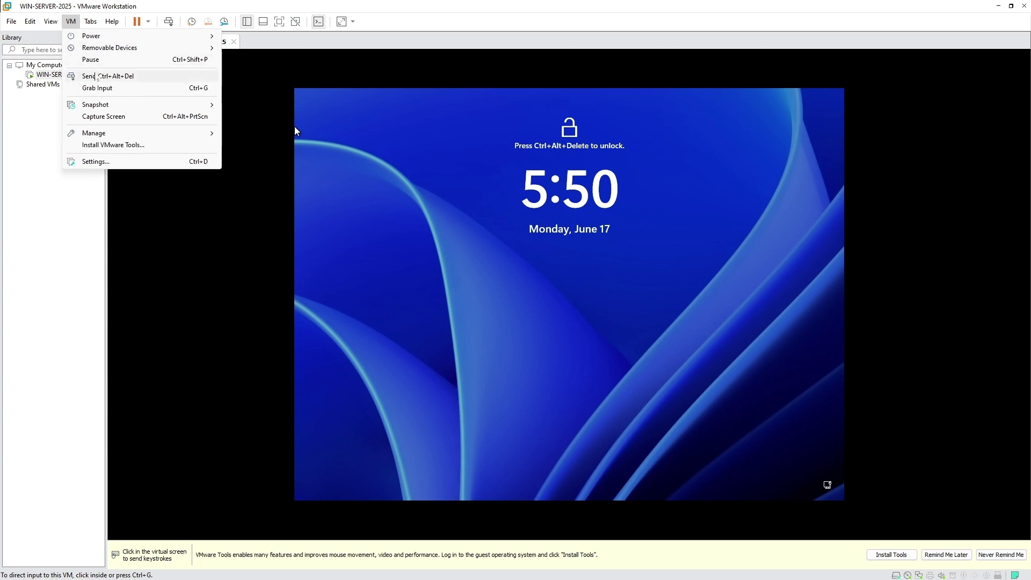
click(102, 76)
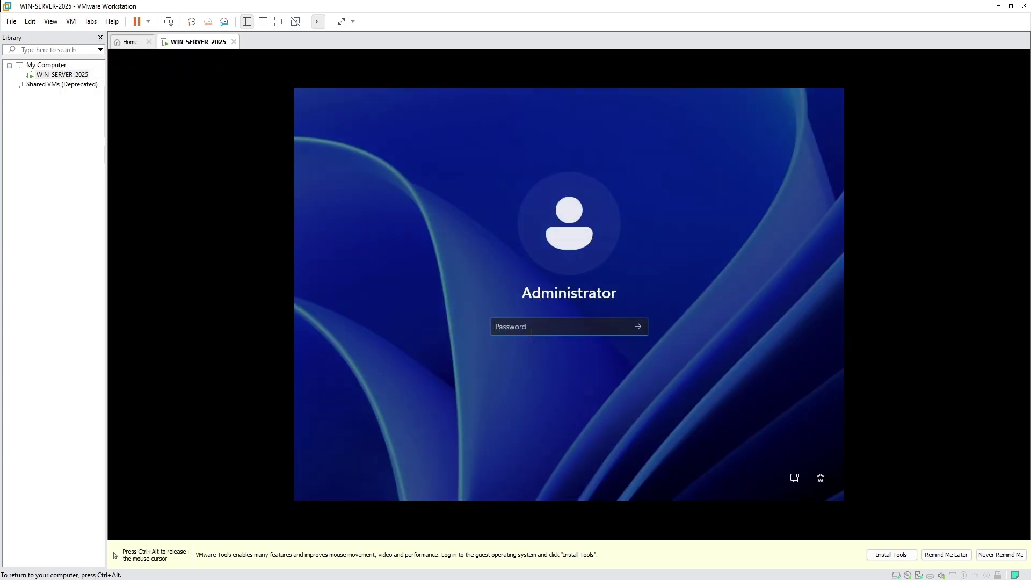
text(****)
text(*****)
key(Return)
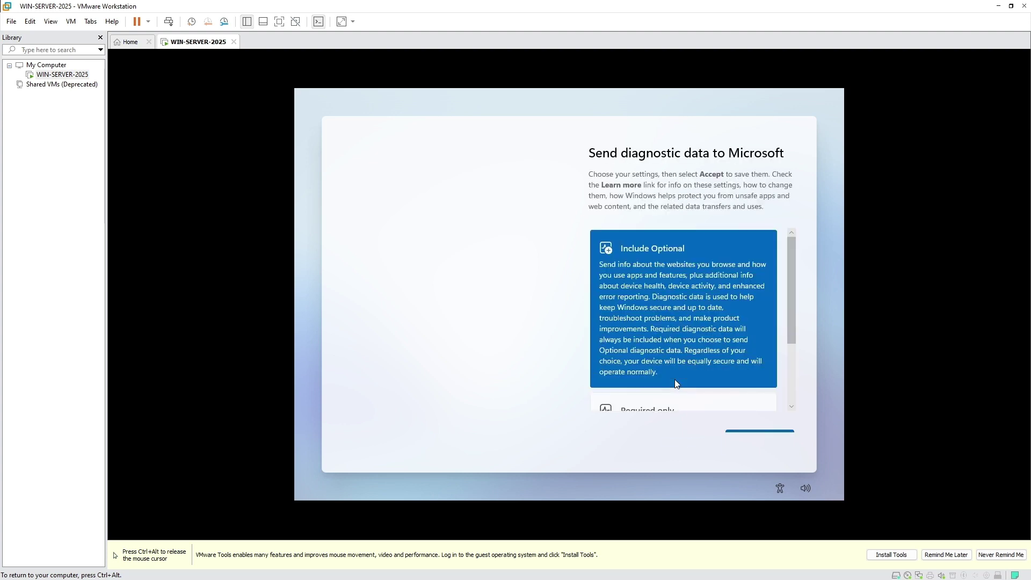
- Accept the diagnostic data settings with Include Optional selected
scroll(747, 400, down, 2)
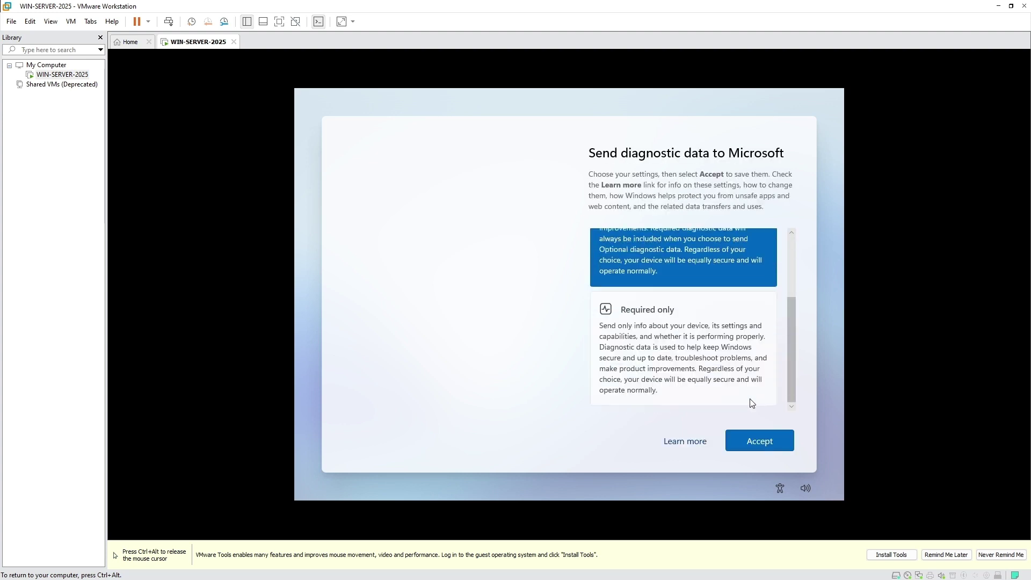
click(752, 433)
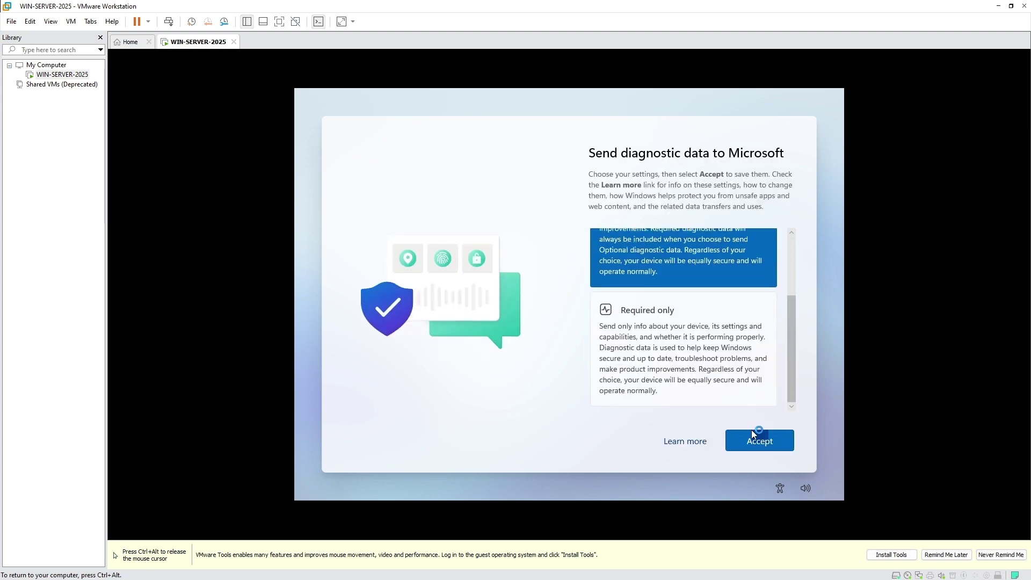
scroll(739, 391, up, 2)
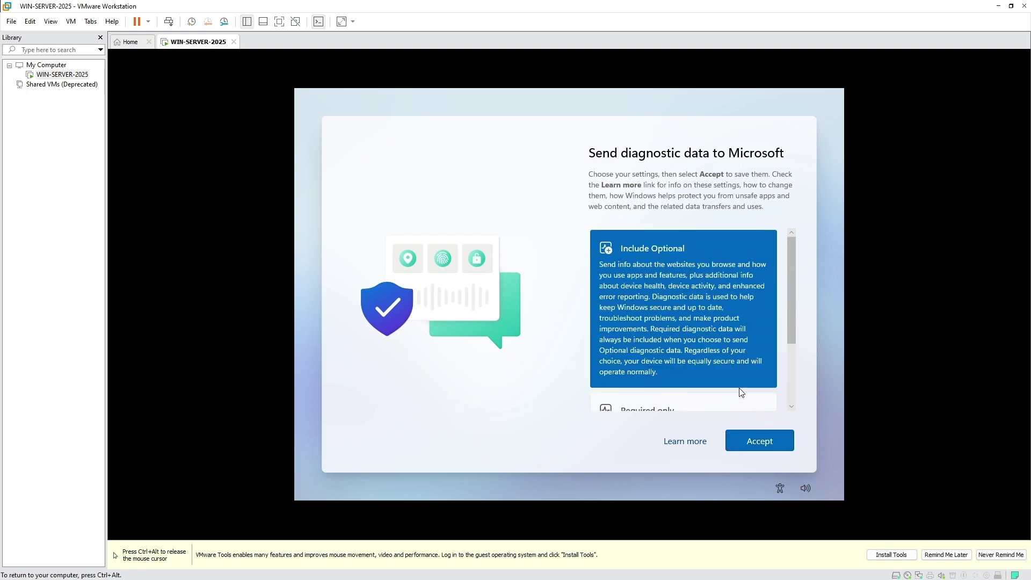
click(769, 445)
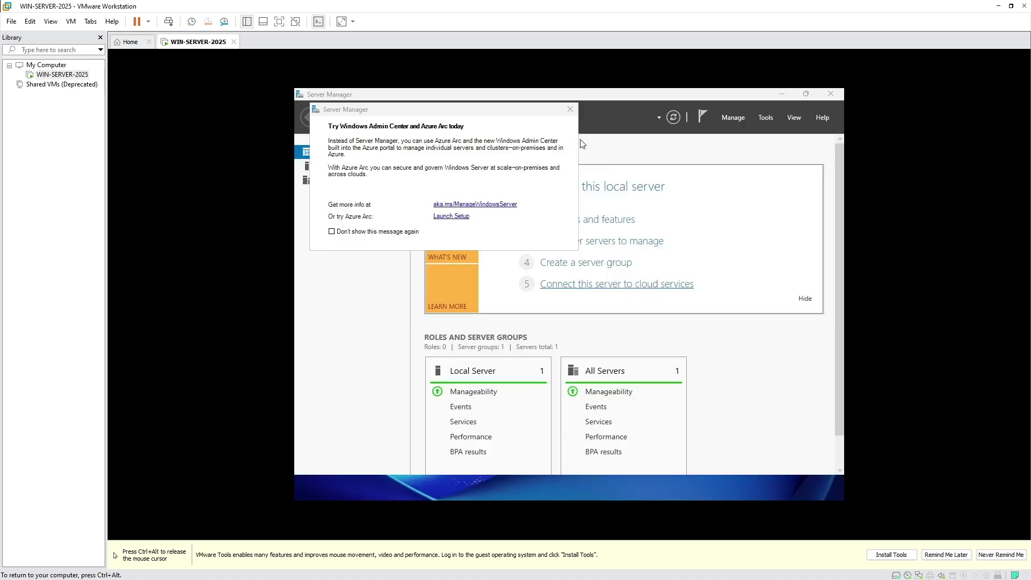
- Close the Try Windows Admin Center popup and minimize Server Manager
click(570, 109)
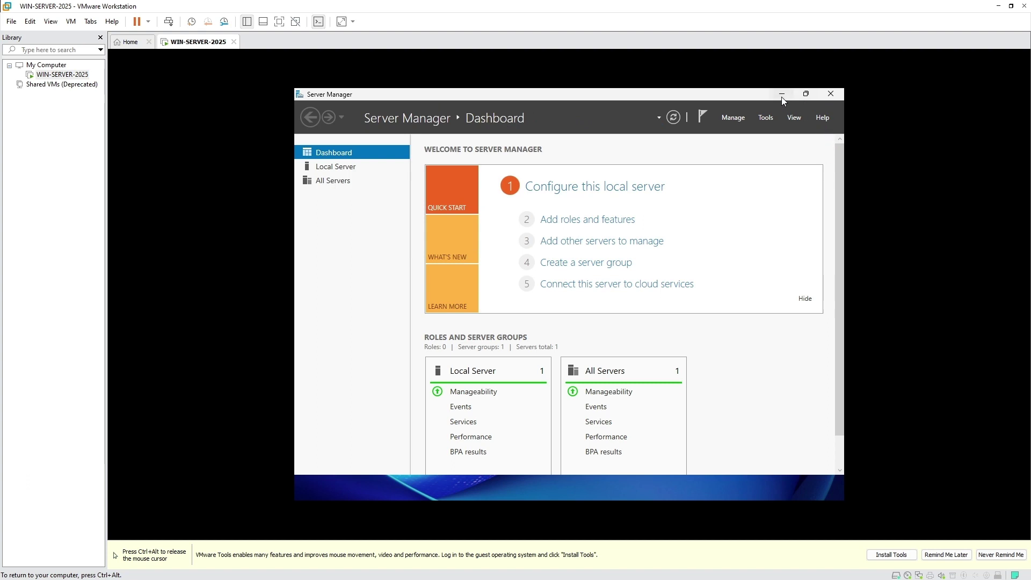
click(781, 97)
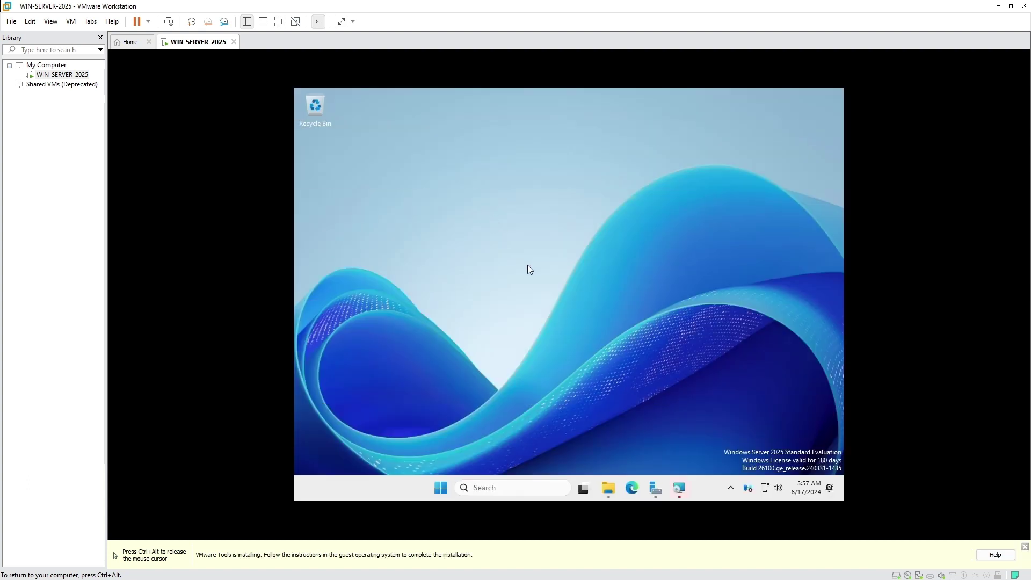